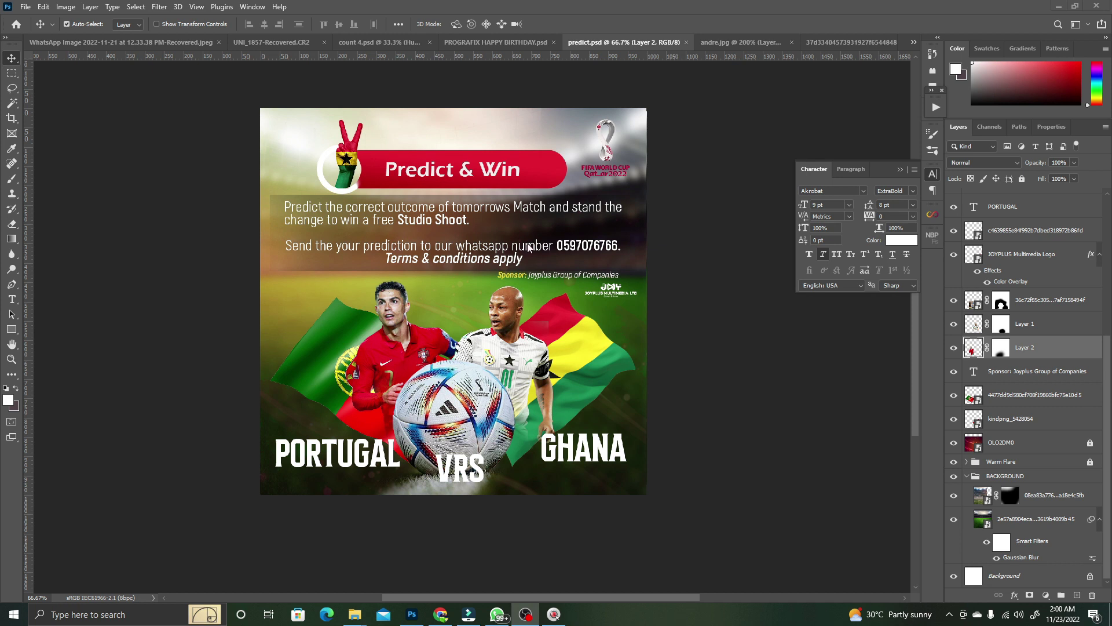
# Hide the prediction paragraph, Rectangle 2, Predict & Win, Rectangle 1, Ellipse 1, kindpng_2243920 and GHANA layers
pyautogui.press('z')
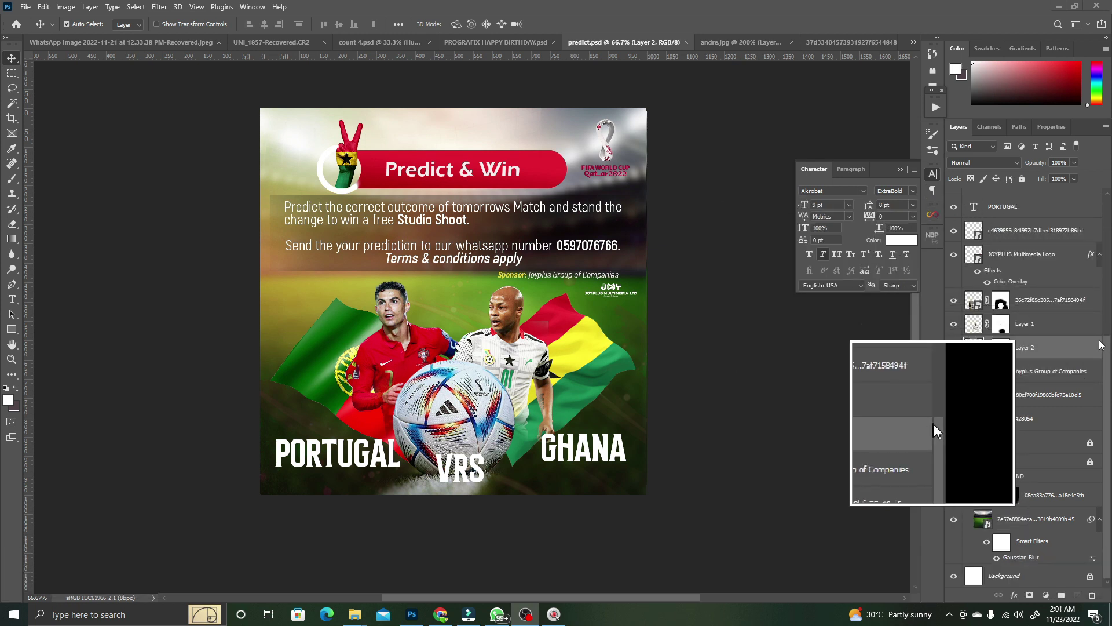
pyautogui.scroll(3, 944, 438)
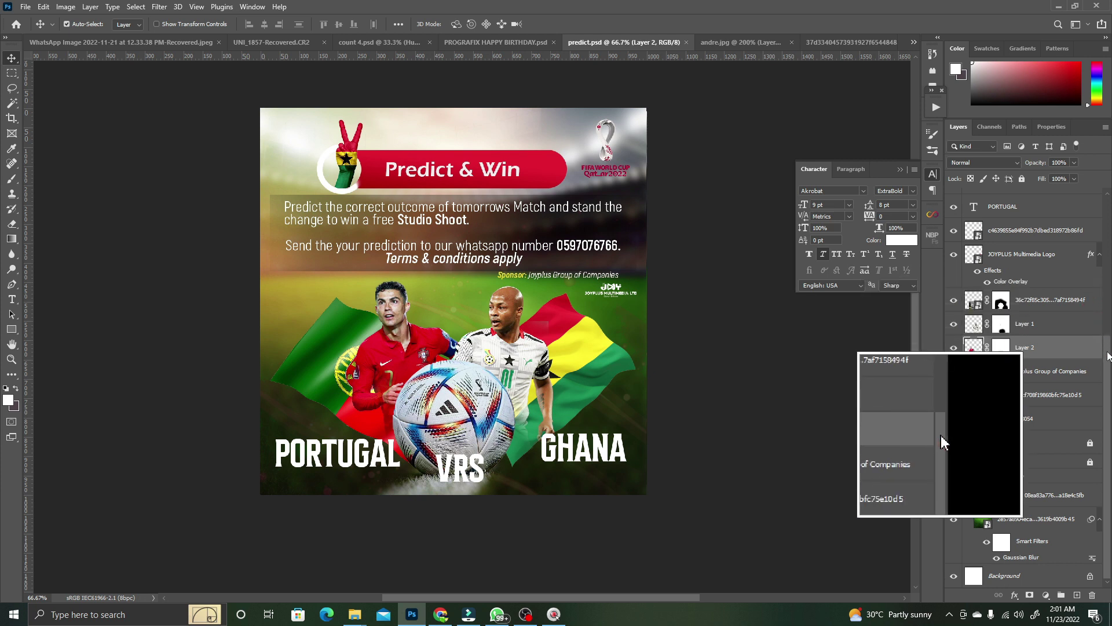
pyautogui.scroll(6, 945, 374)
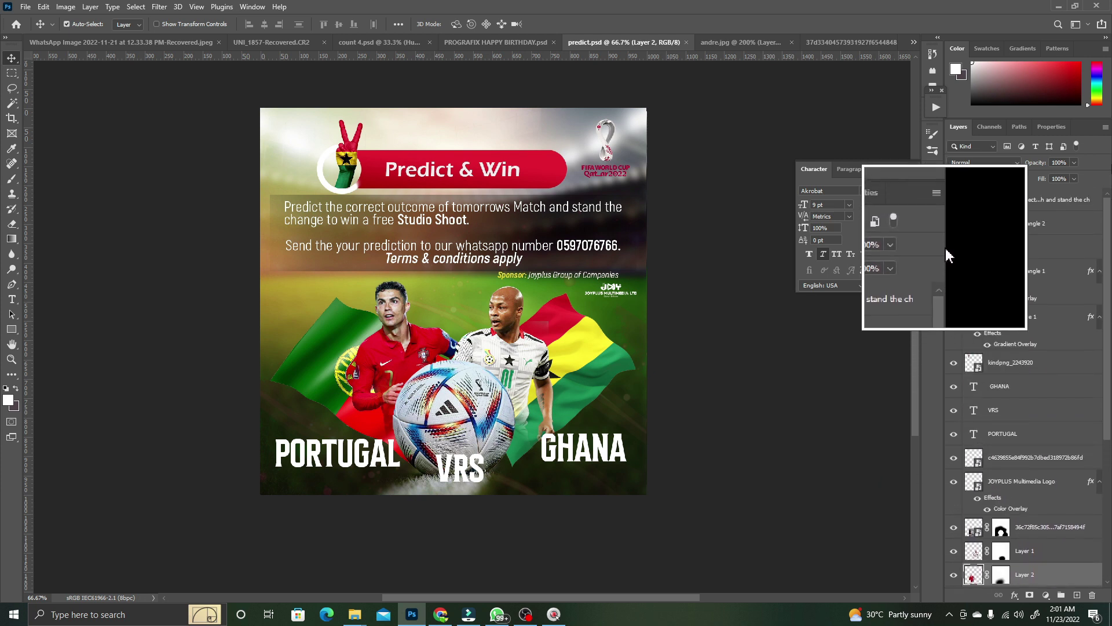
pyautogui.click(953, 199)
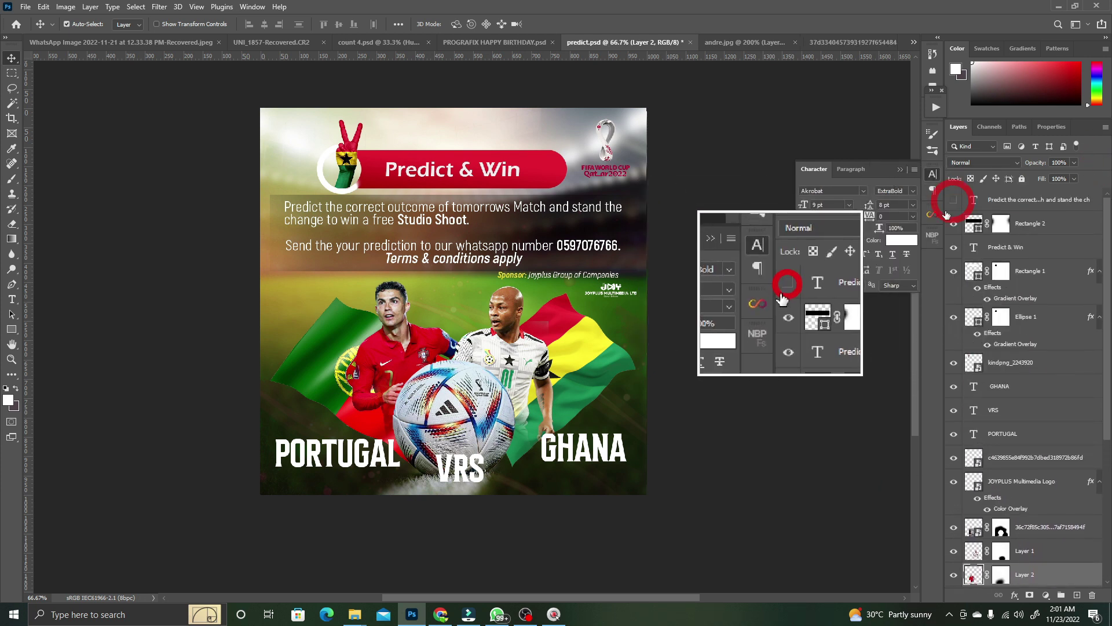
pyautogui.click(950, 248)
pyautogui.click(954, 270)
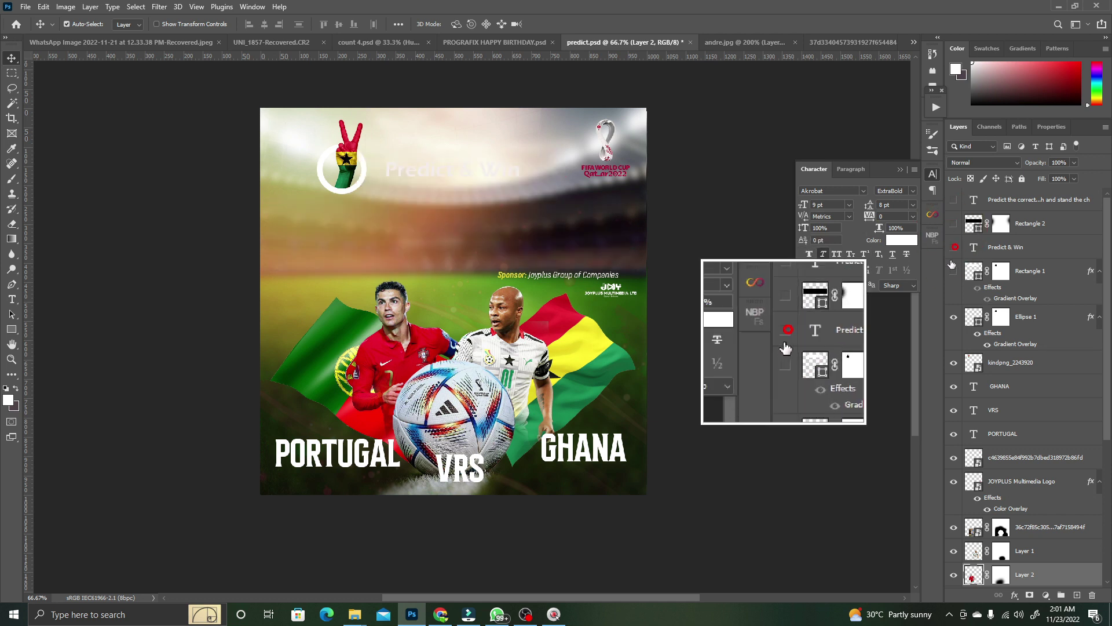
pyautogui.click(953, 316)
pyautogui.click(954, 362)
pyautogui.click(954, 385)
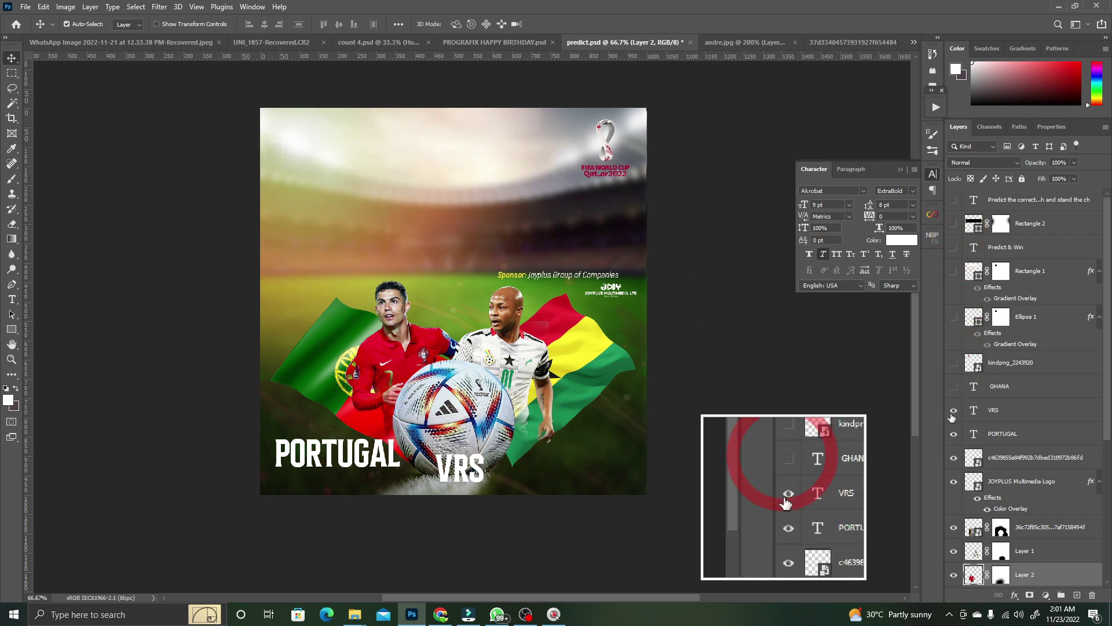
# Hide the VRS and PORTUGAL texts, the World Cup and JOYPLUS logos, the ball layer and Layer 1
pyautogui.click(953, 410)
pyautogui.click(954, 433)
pyautogui.click(954, 457)
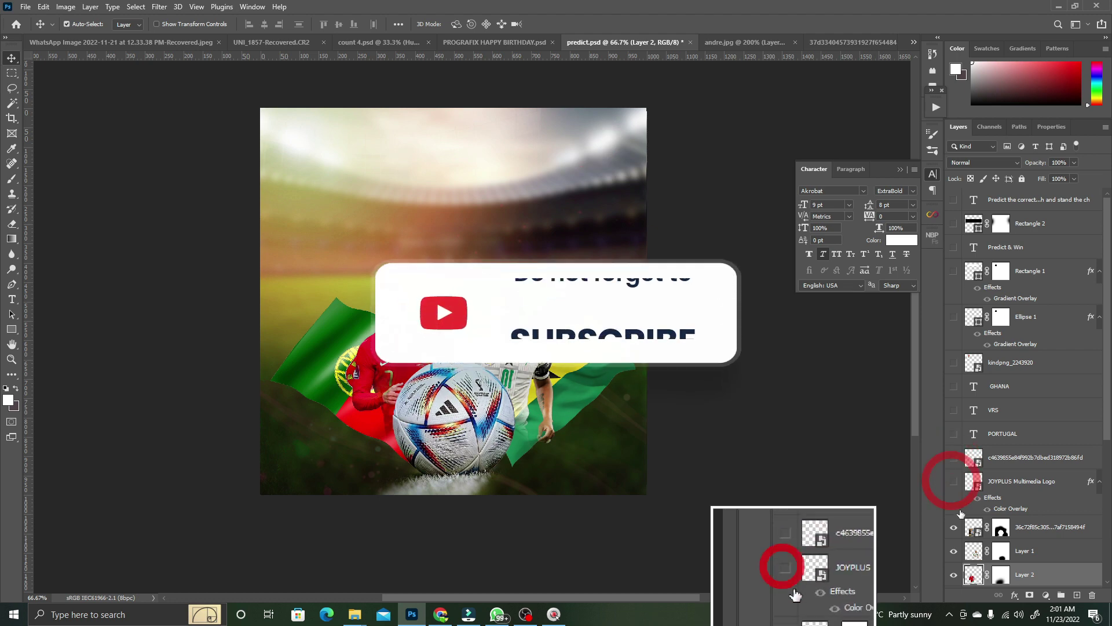
pyautogui.click(953, 480)
pyautogui.click(954, 528)
pyautogui.click(954, 551)
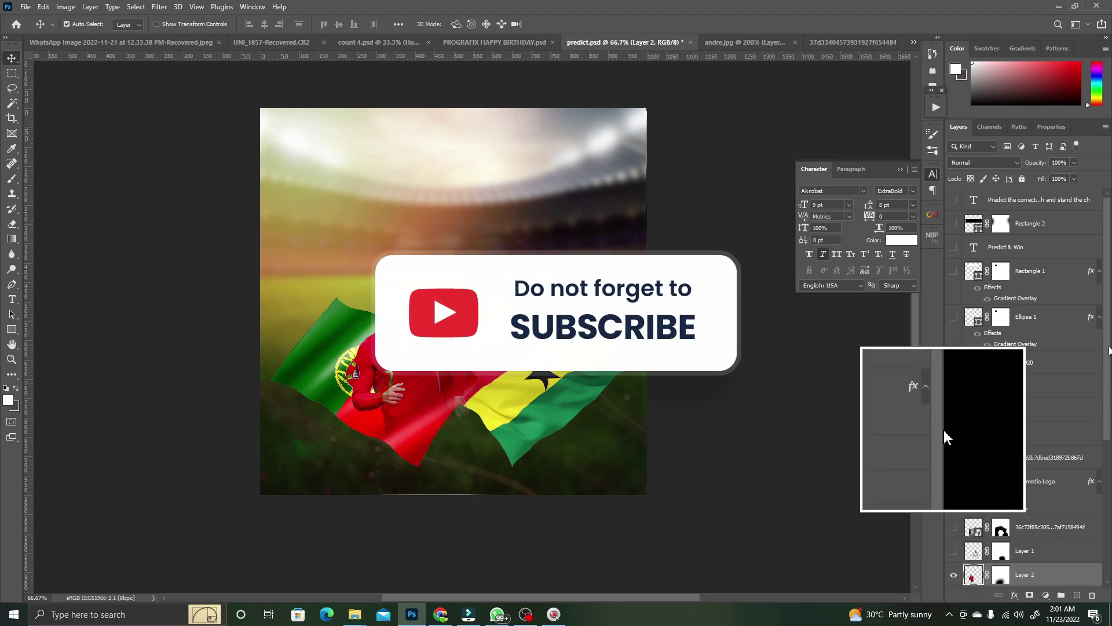
# Hide Layer 2, the sponsor text, both flag layers, OLO2DM0 and the Warm Flare group
pyautogui.moveTo(1108, 355); pyautogui.dragTo(1105, 460)
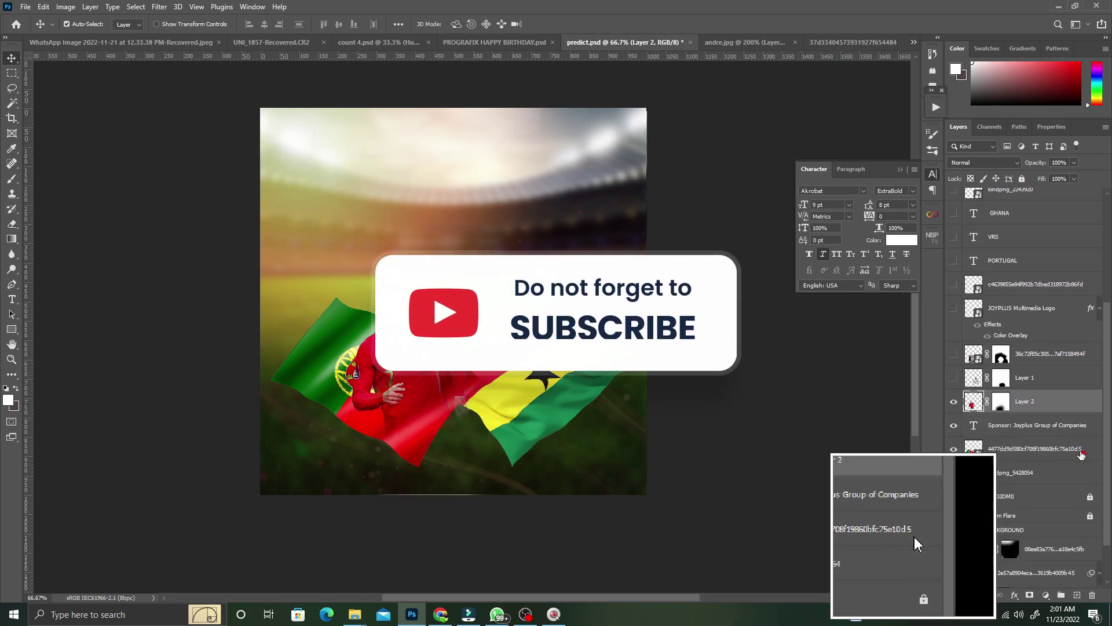
pyautogui.click(954, 401)
pyautogui.click(953, 425)
pyautogui.click(953, 472)
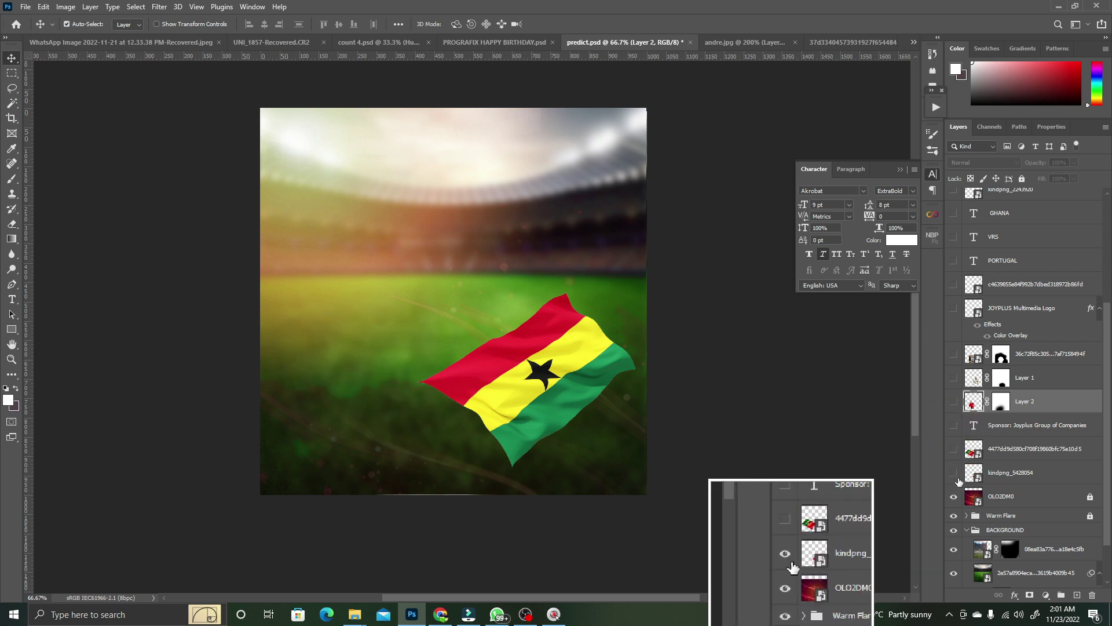
pyautogui.click(953, 514)
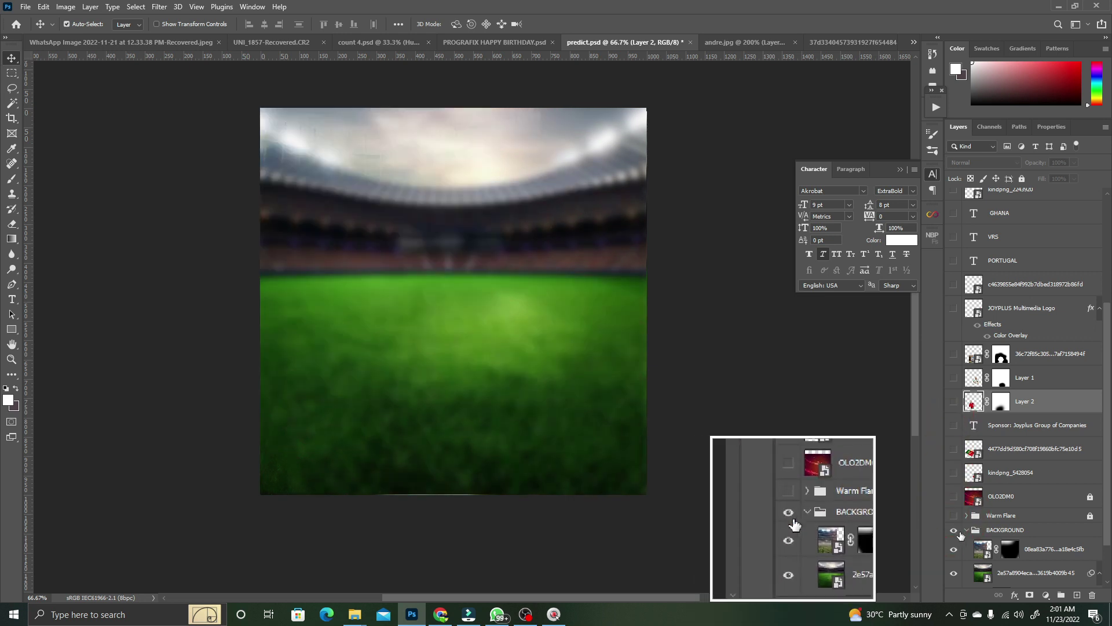
# Hide both stadium images inside the BACKGROUND group so only the white Background layer shows
pyautogui.click(953, 529)
pyautogui.click(955, 548)
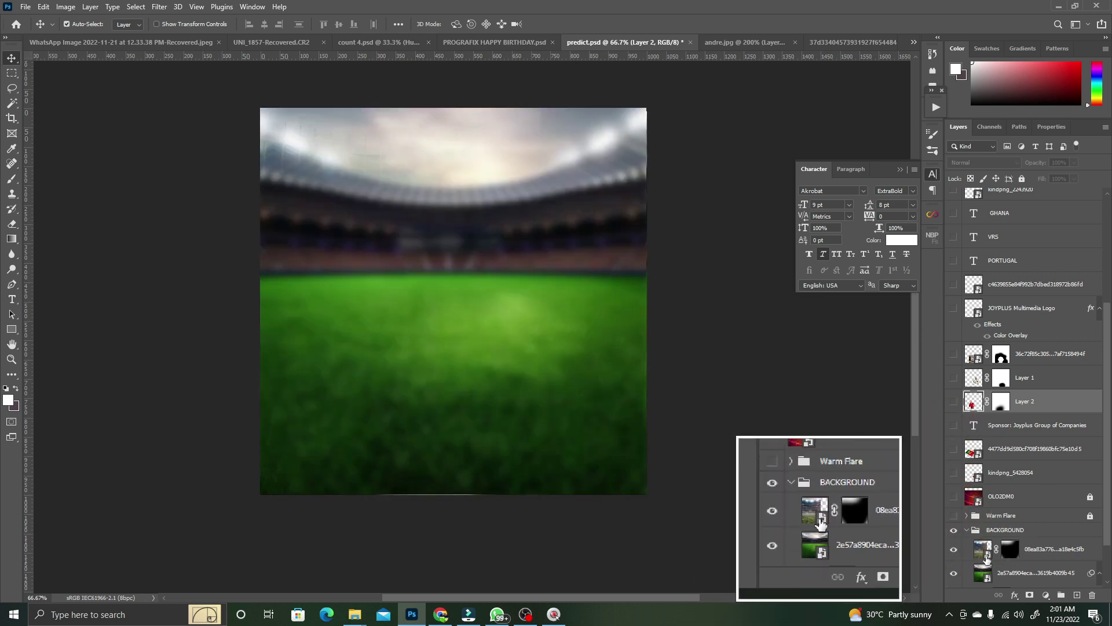
pyautogui.scroll(-3, 942, 576)
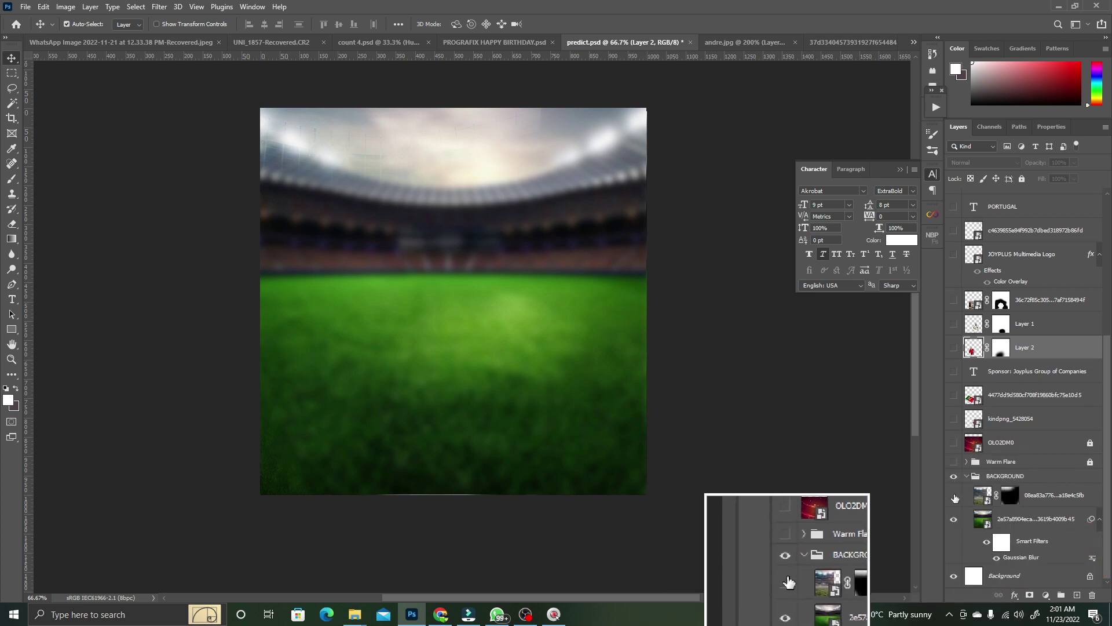
pyautogui.click(954, 496)
pyautogui.click(955, 517)
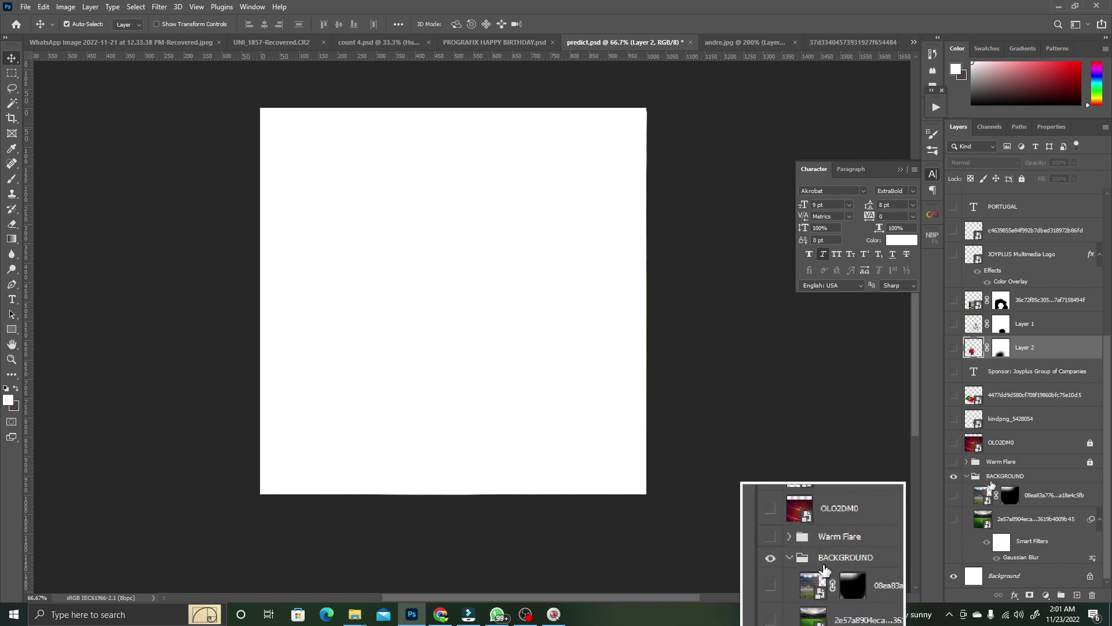
# Show the lower stadium image in the BACKGROUND group, turn off its smart filters and look through the Blur filters
pyautogui.click(954, 520)
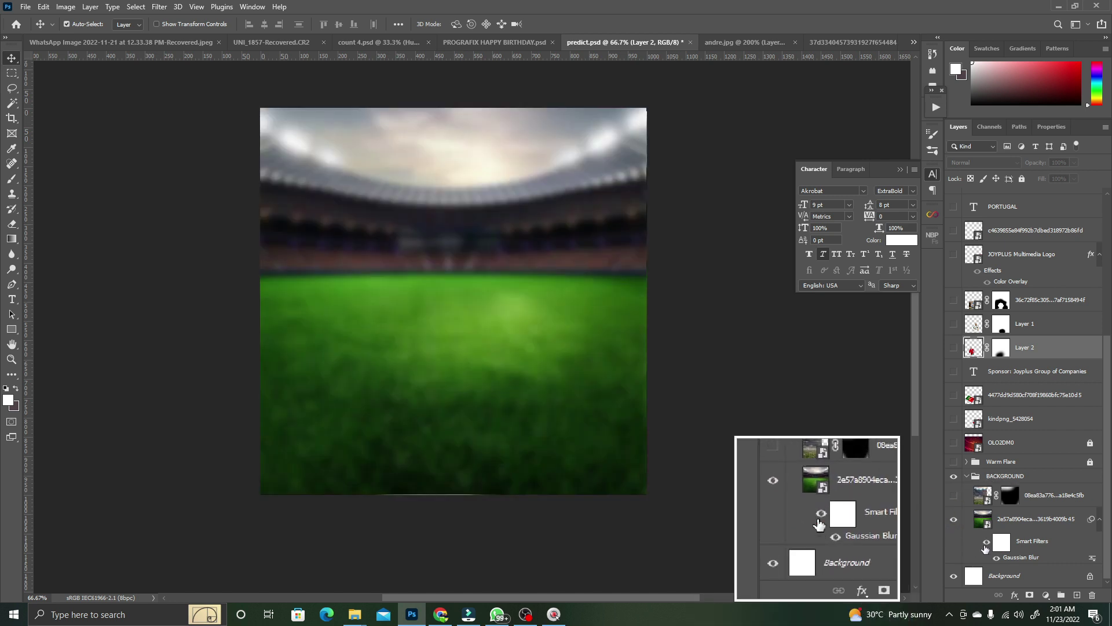
pyautogui.click(988, 543)
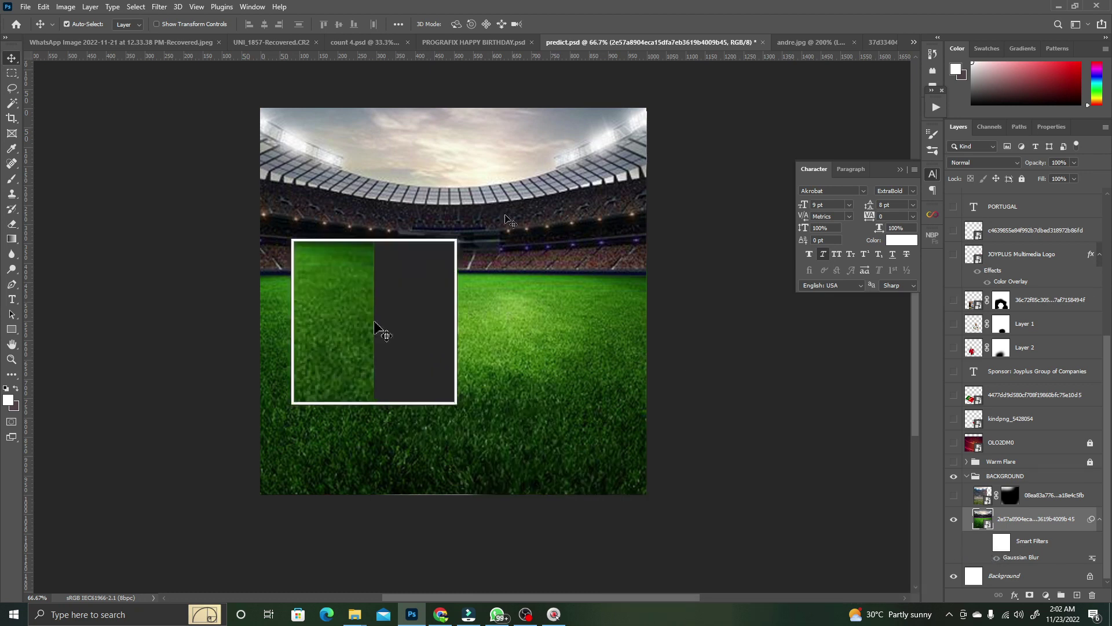
pyautogui.click(159, 7)
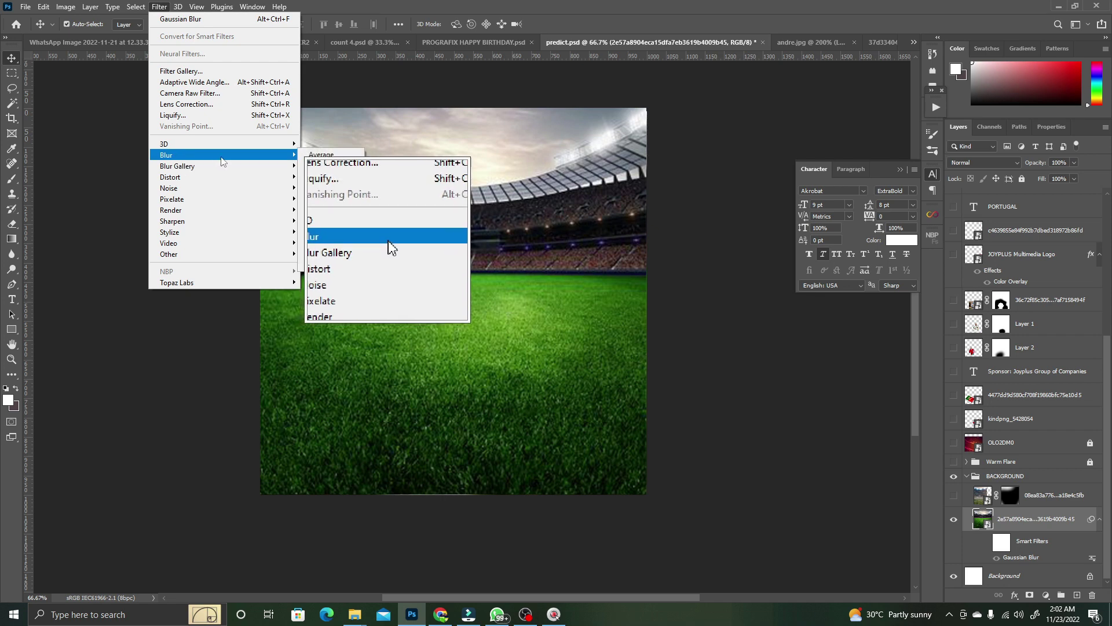
pyautogui.moveTo(223, 162)
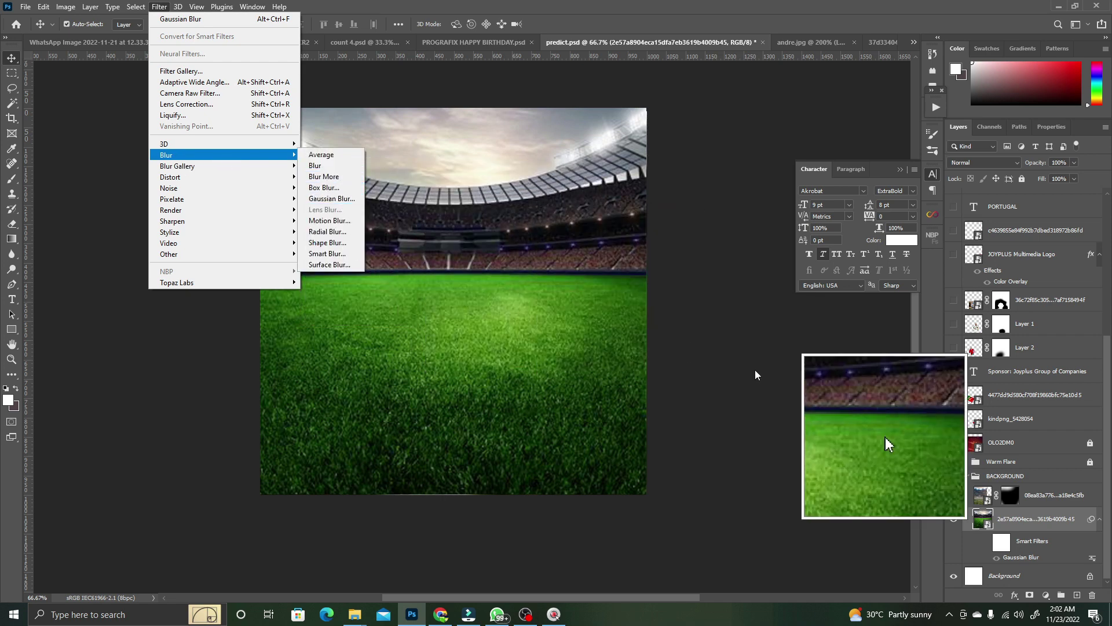
# Turn the lower stadium image's smart filters back on and confirm its Gaussian Blur with an 8.4-pixel radius
pyautogui.click(985, 541)
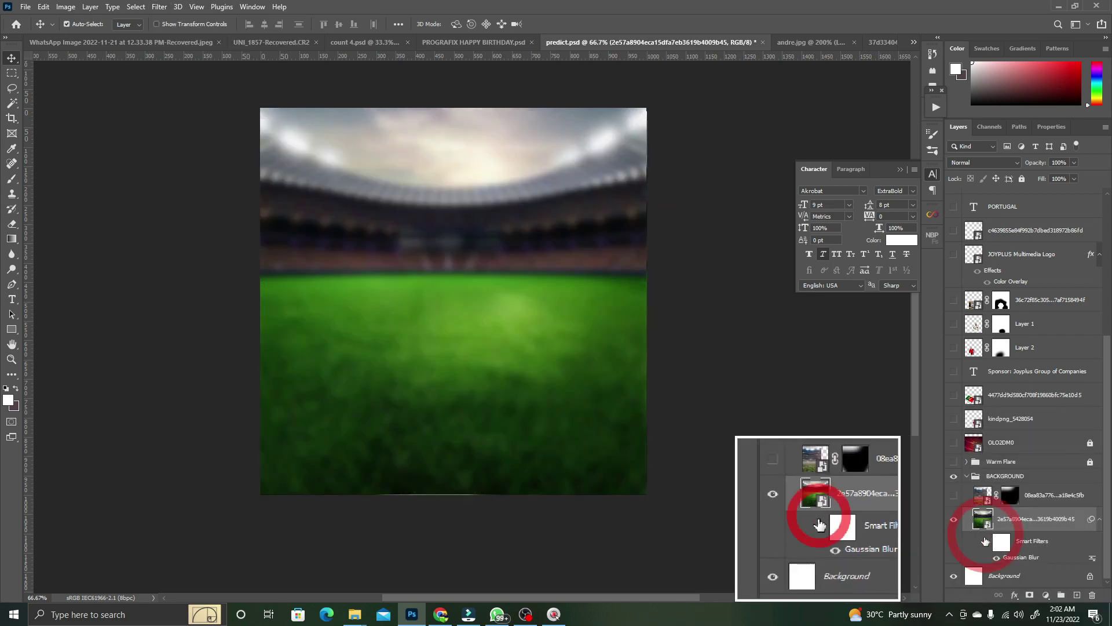
pyautogui.doubleClick(1023, 557)
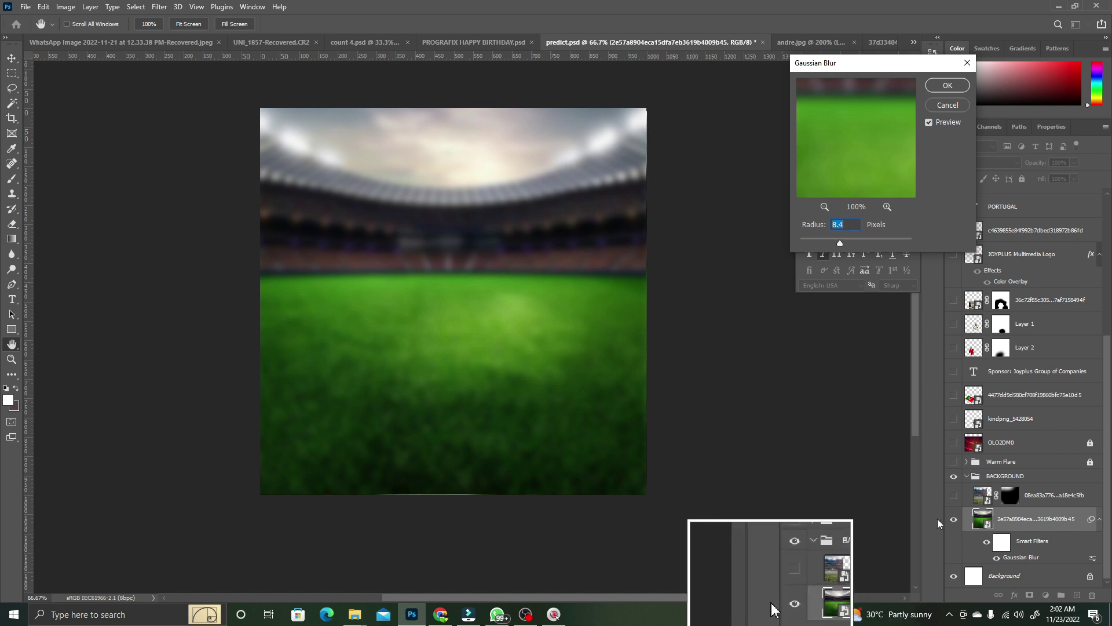
pyautogui.click(931, 88)
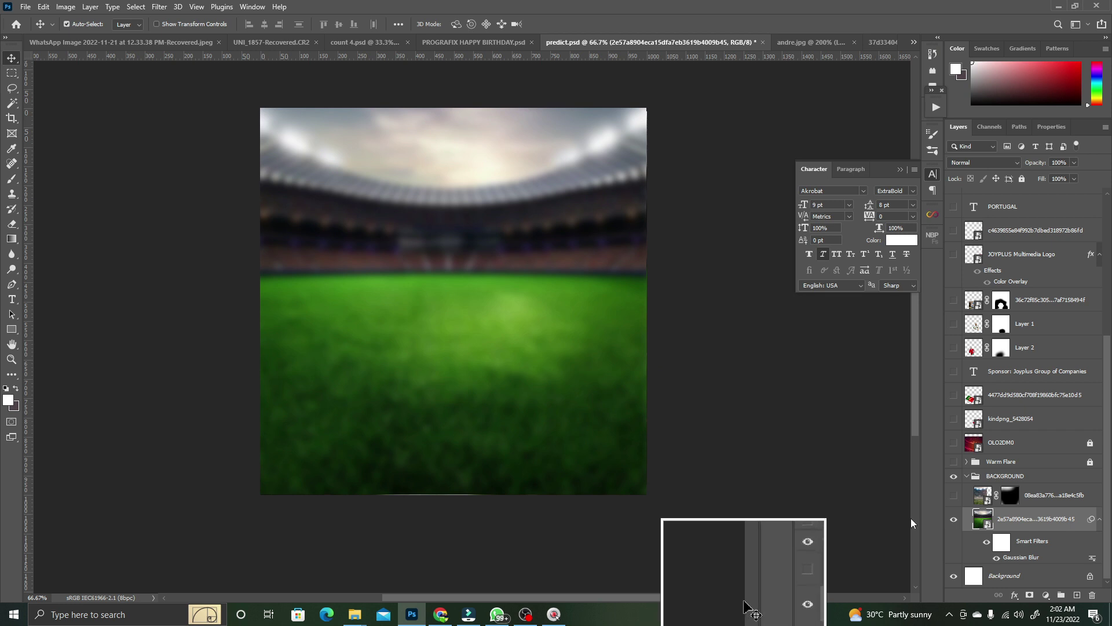
# Show the masked upper stadium image in the BACKGROUND group and toggle its visibility to compare its effect
pyautogui.click(954, 496)
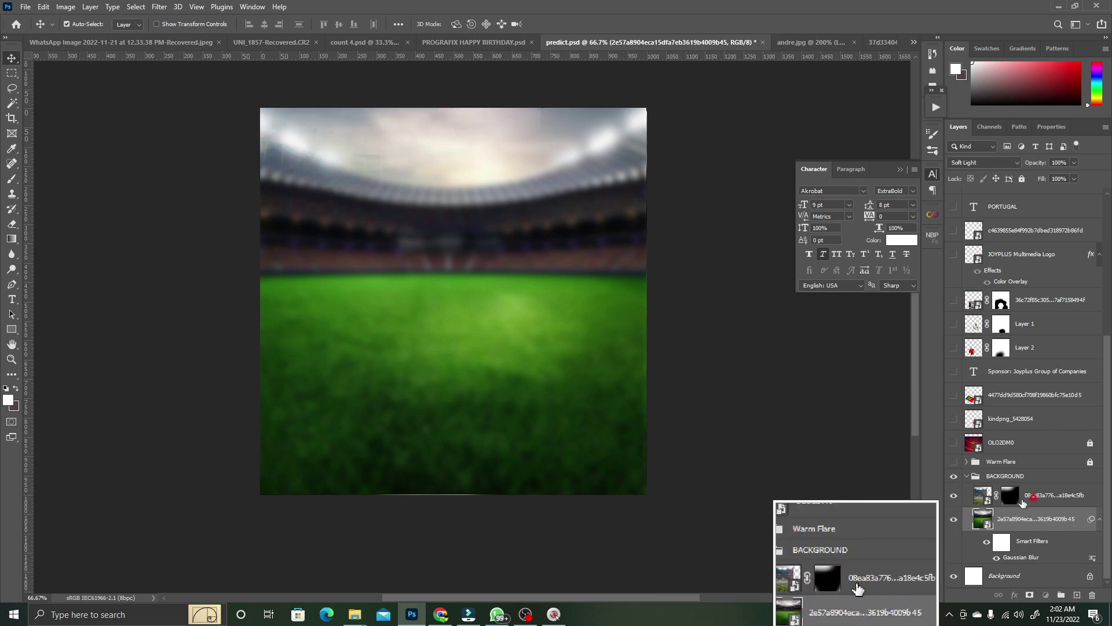
pyautogui.click(1024, 497)
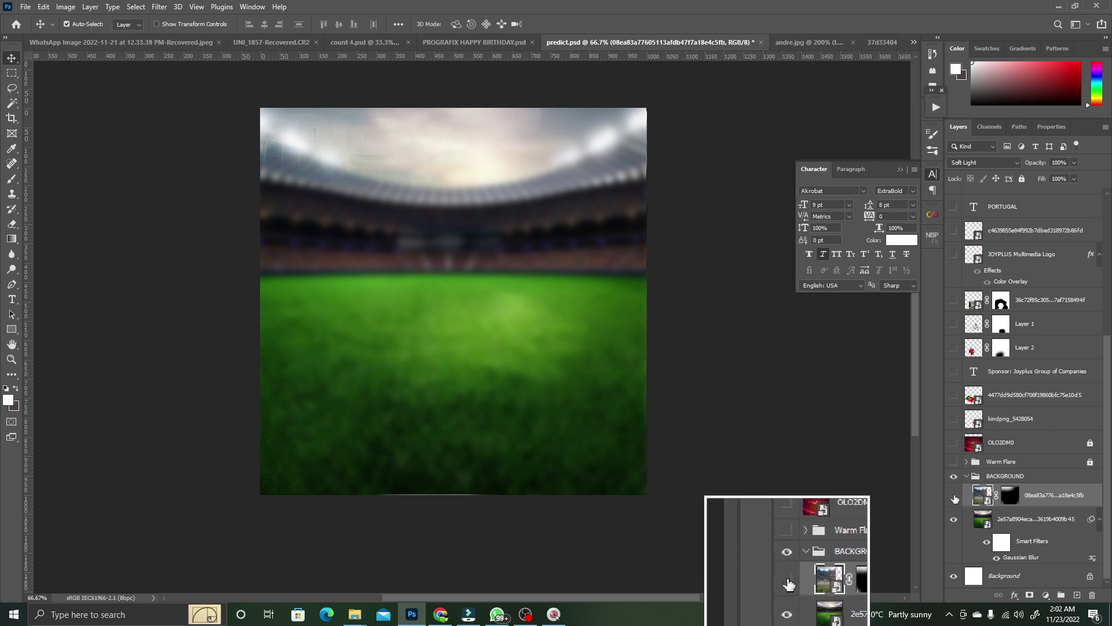
pyautogui.click(954, 497)
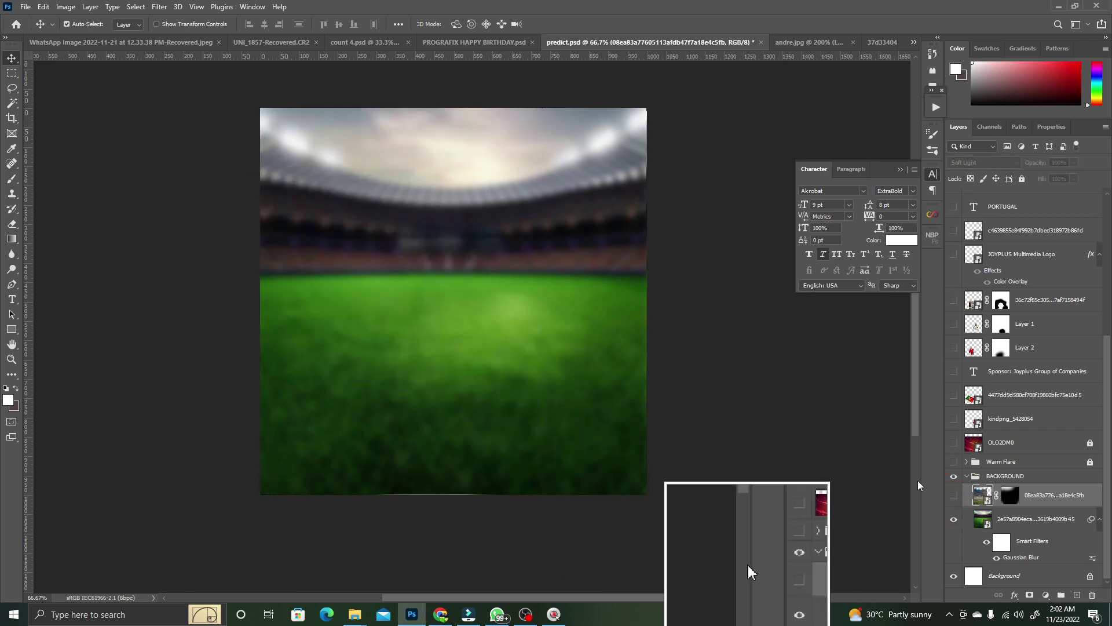
pyautogui.click(953, 497)
pyautogui.click(952, 496)
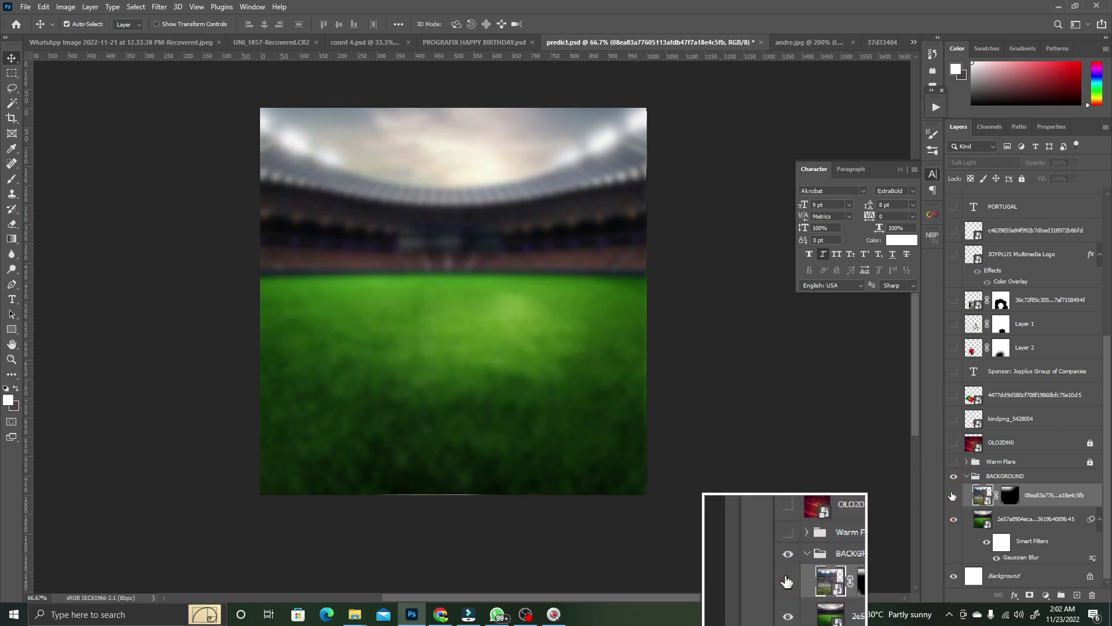
pyautogui.click(952, 496)
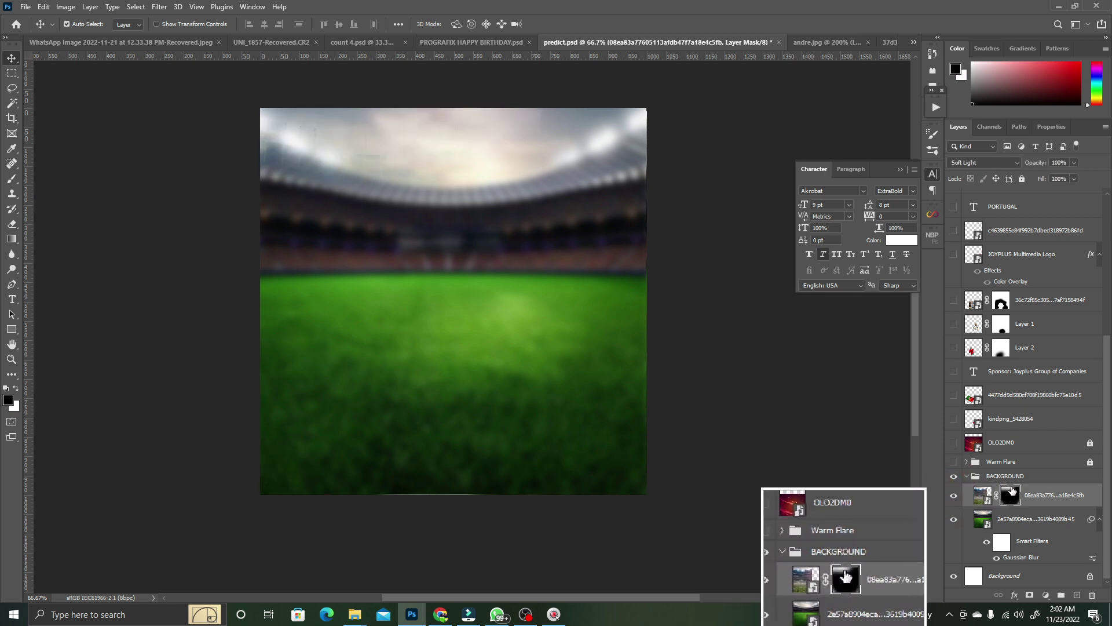
# Disable the upper stadium image's layer mask and compare Normal with Soft Light blending, ending on Soft Light
pyautogui.rightClick(1011, 491)
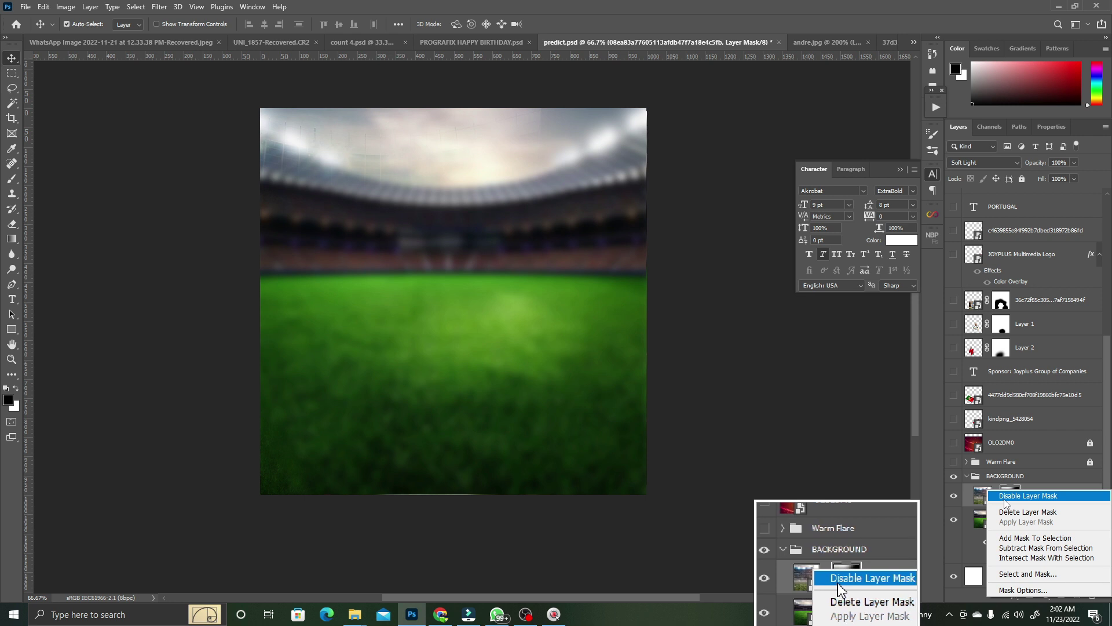
pyautogui.click(1028, 496)
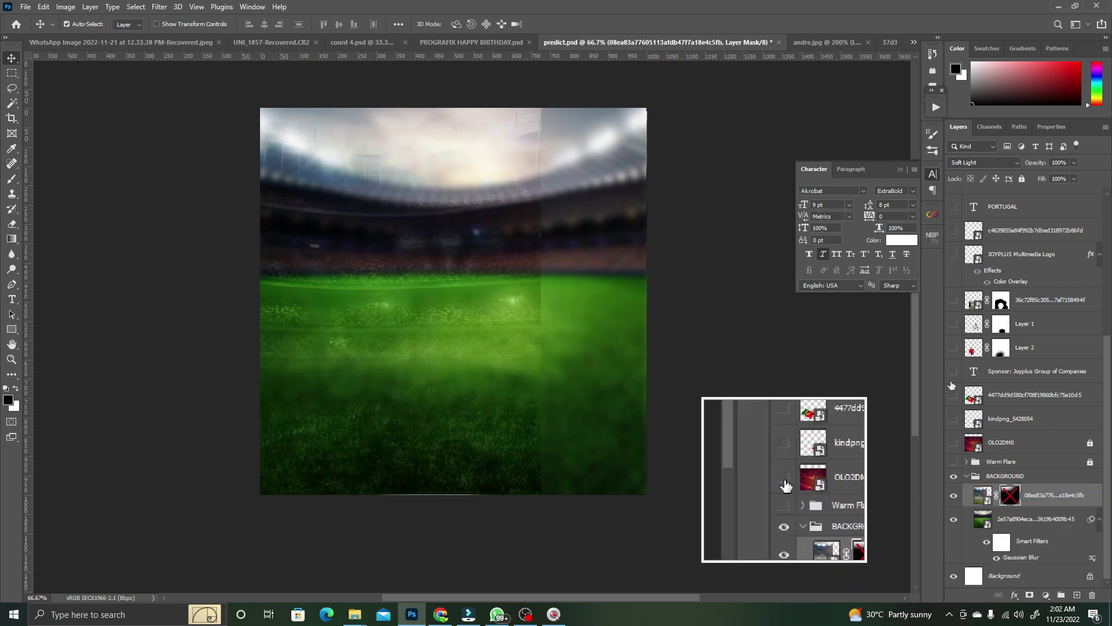
pyautogui.click(973, 162)
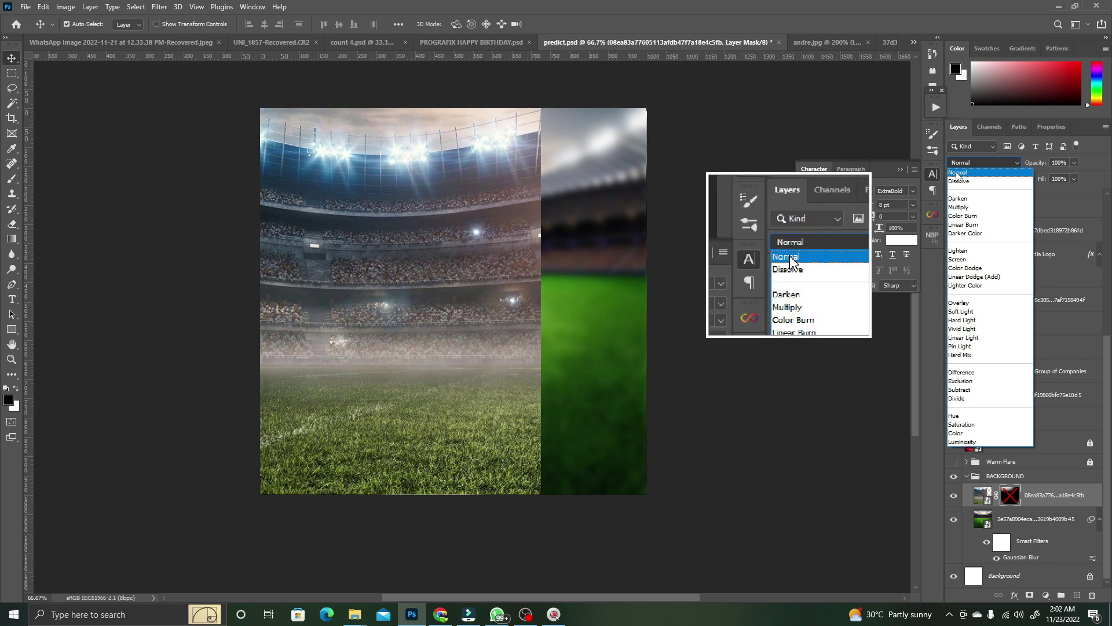
pyautogui.click(950, 312)
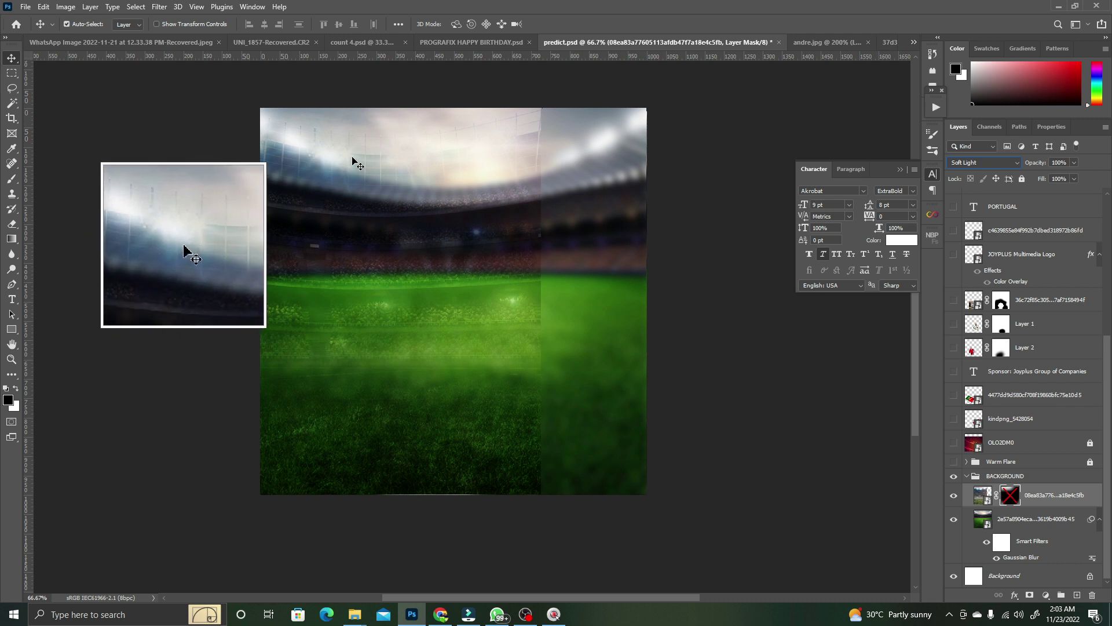
# Re-enable the layer mask of the upper stadium image
pyautogui.click(1011, 475)
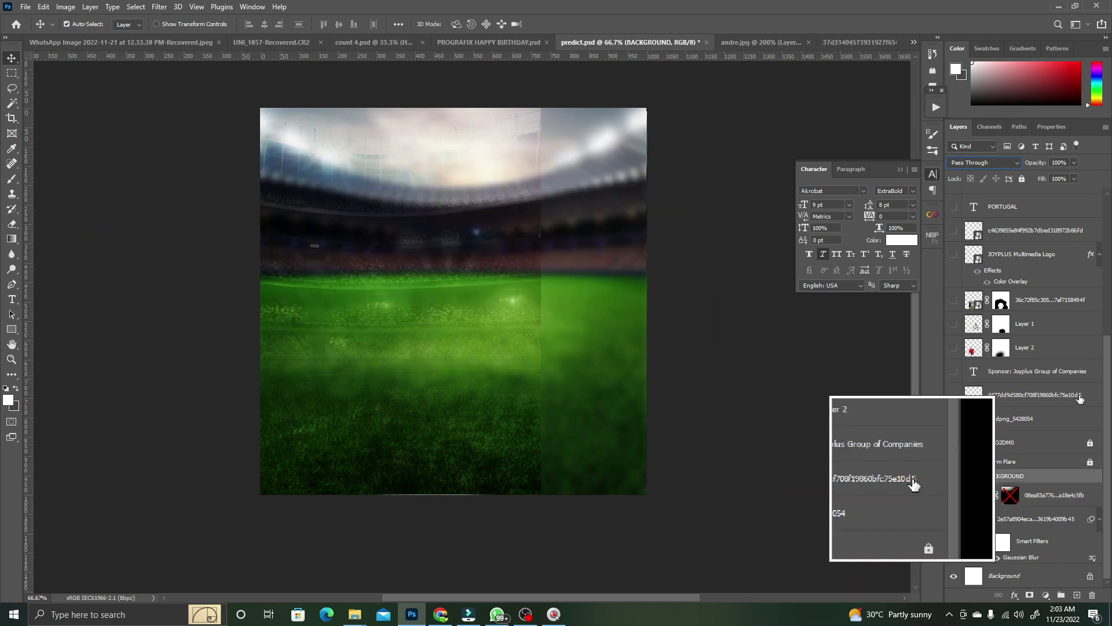
pyautogui.click(843, 285)
pyautogui.click(781, 413)
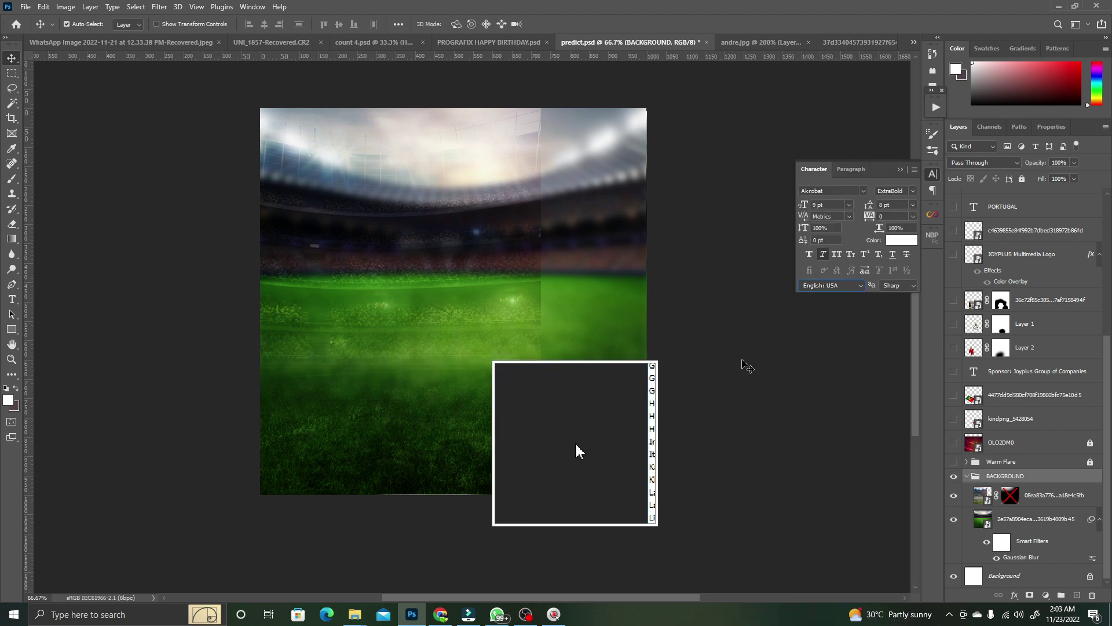
pyautogui.click(1009, 494)
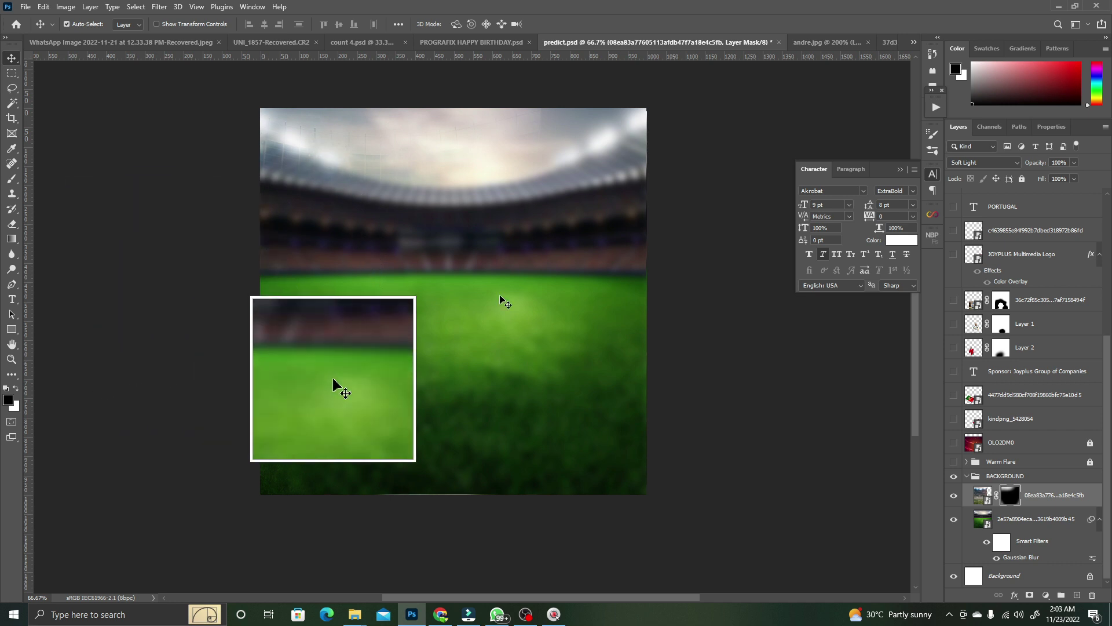
# Collapse the BACKGROUND group, keep it visible and show the Warm Flare group above it
pyautogui.click(967, 477)
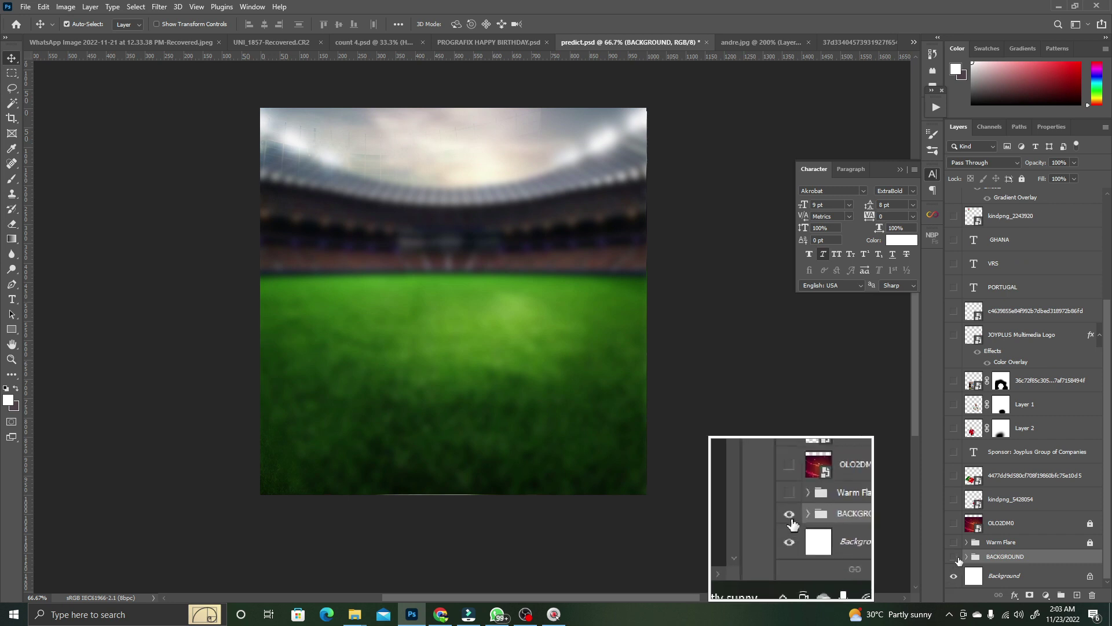
pyautogui.click(953, 557)
pyautogui.click(953, 543)
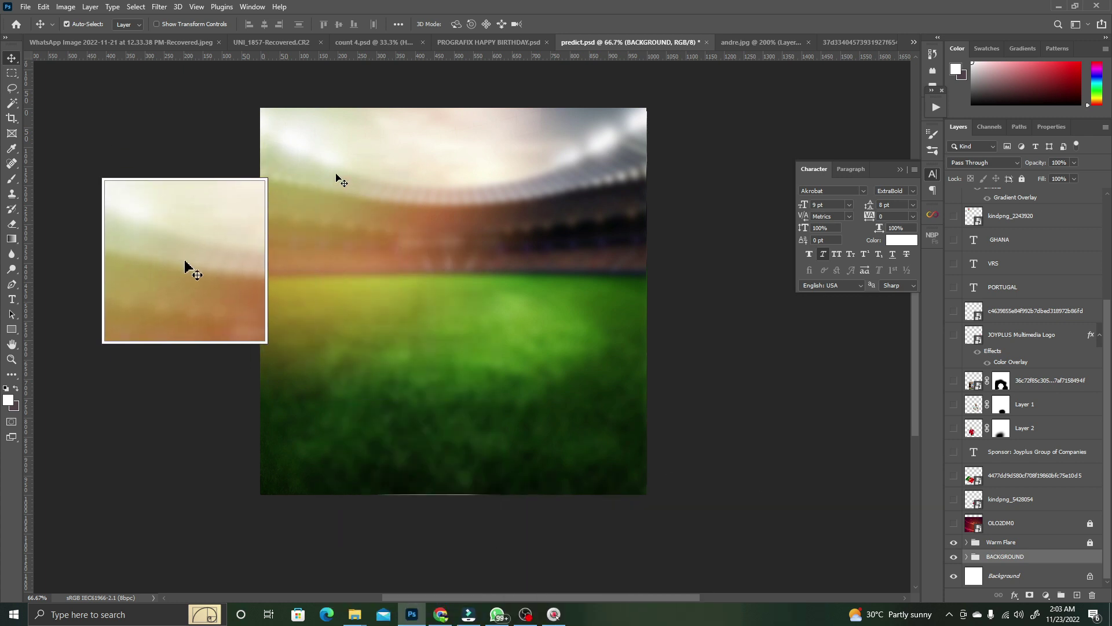
# Toggle the BACKGROUND group's visibility, and expand the Warm Flare group and switch it off and on to compare its effect
pyautogui.click(953, 557)
pyautogui.click(954, 558)
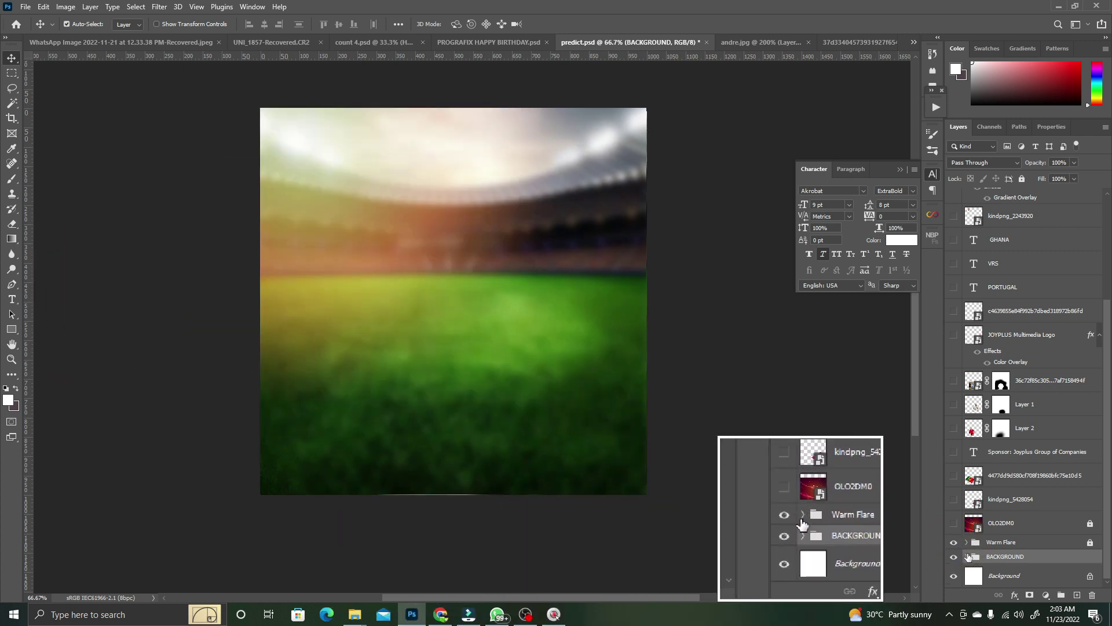
pyautogui.click(966, 542)
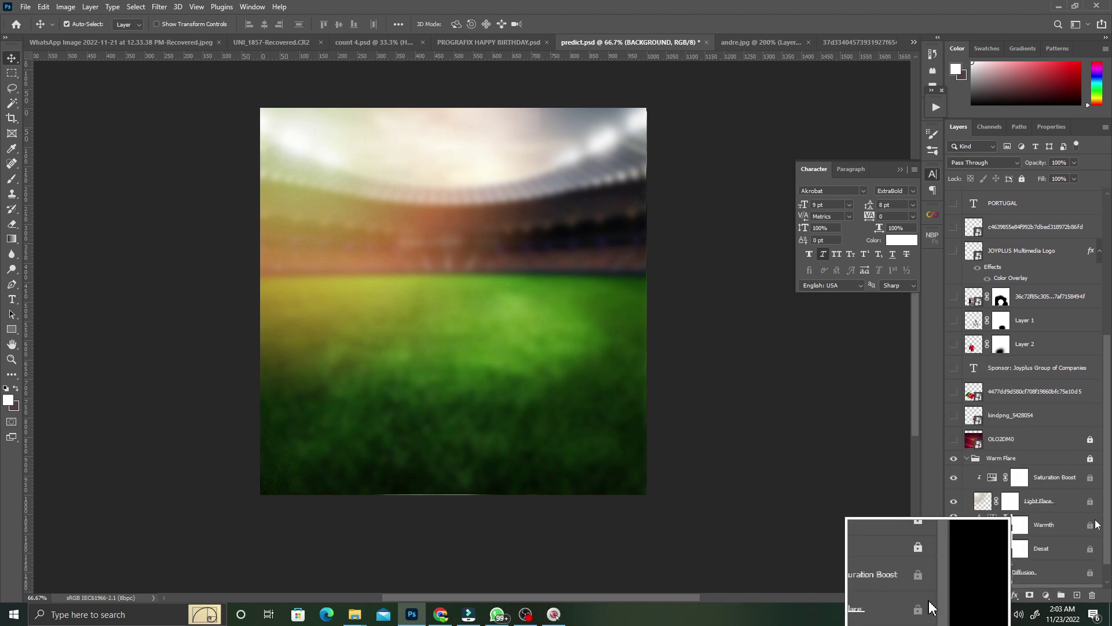
pyautogui.scroll(-3, 1020, 463)
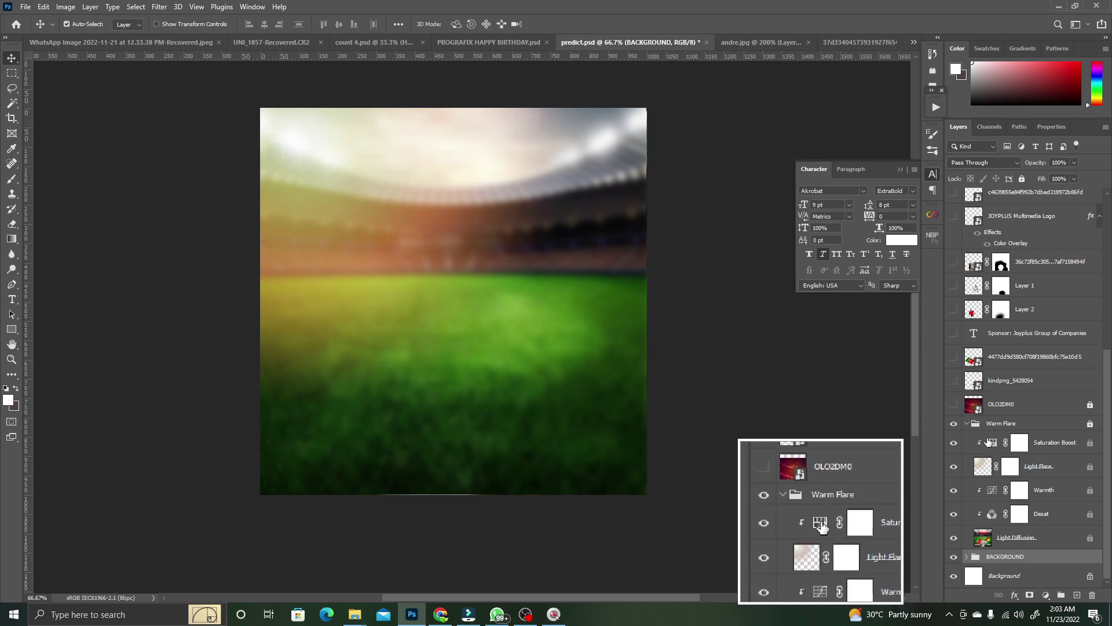
pyautogui.click(954, 423)
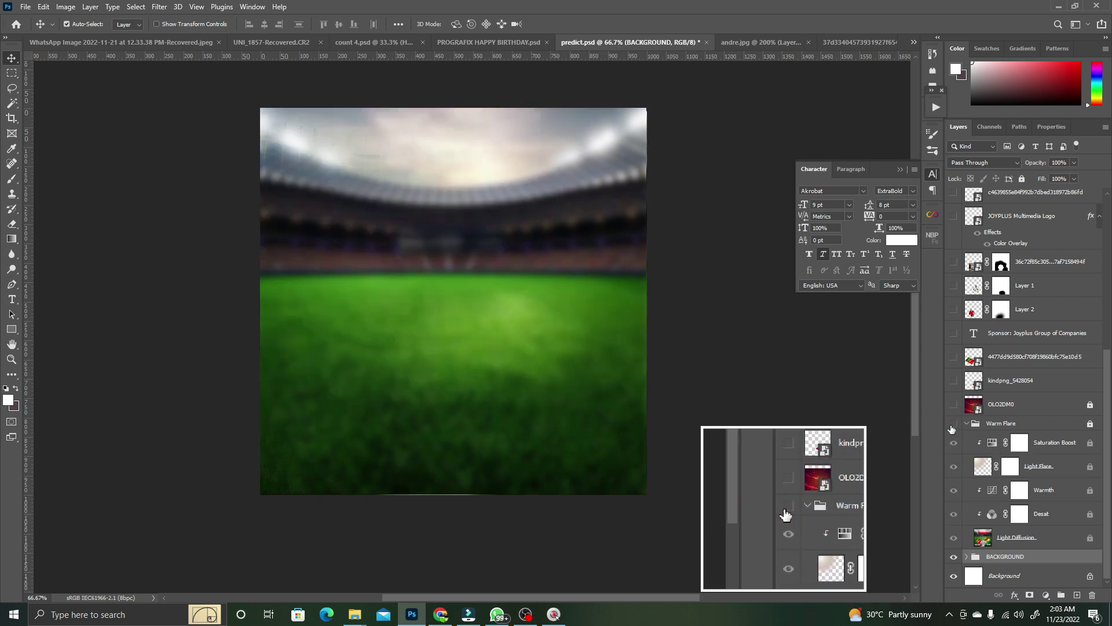
pyautogui.click(952, 424)
pyautogui.click(952, 424)
pyautogui.click(953, 424)
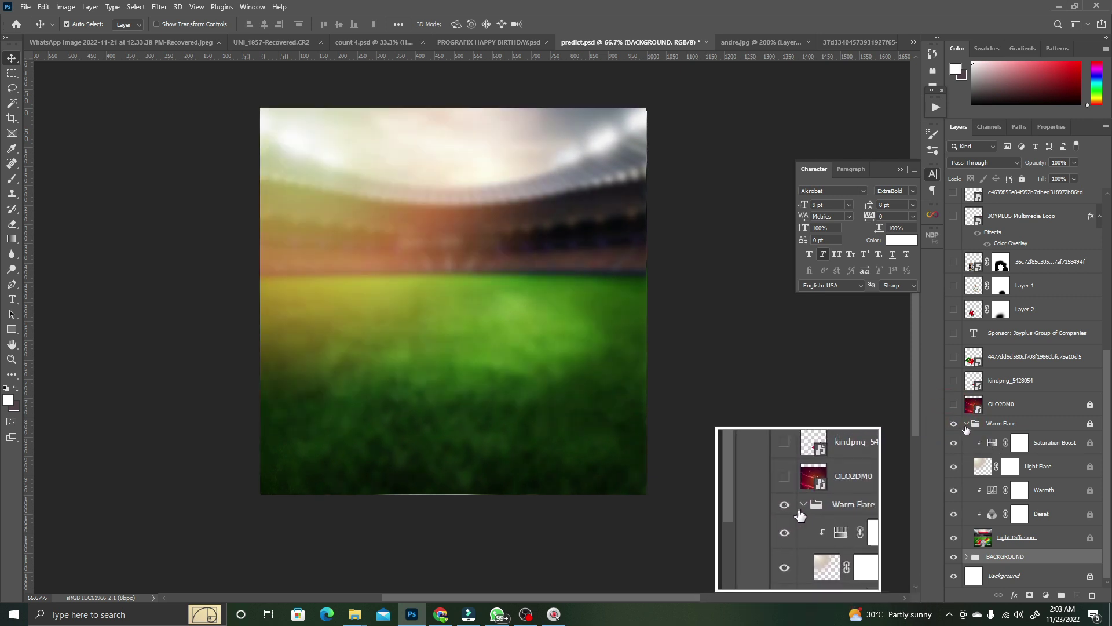
# Collapse the Warm Flare group and view the Warm Flare action in the list of COLOR GRADE PRO actions
pyautogui.click(966, 424)
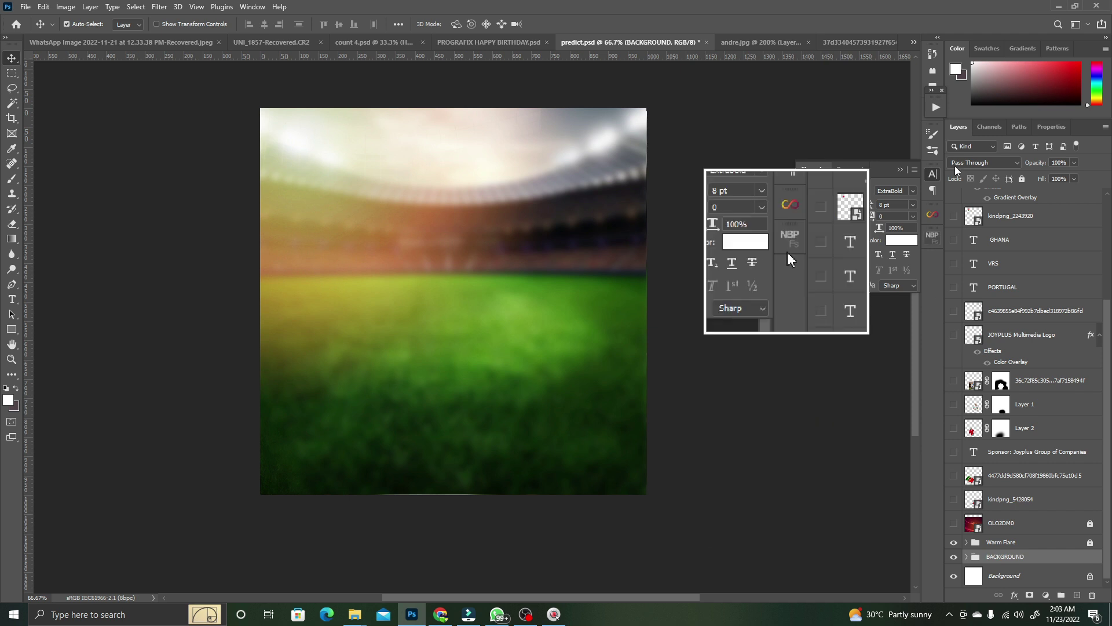
pyautogui.click(936, 107)
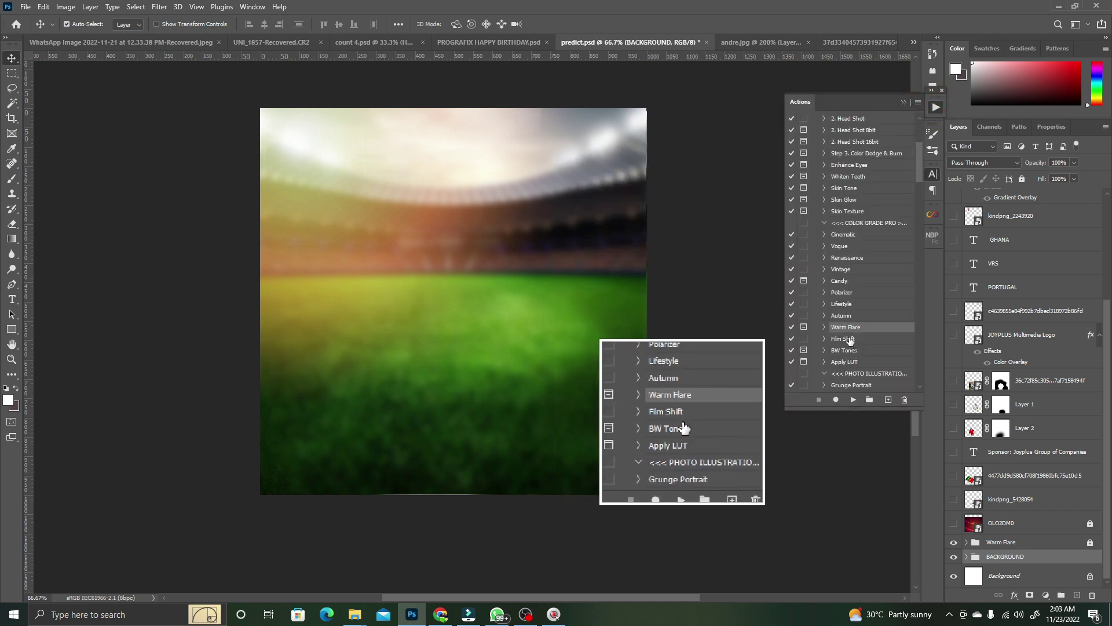
pyautogui.click(902, 105)
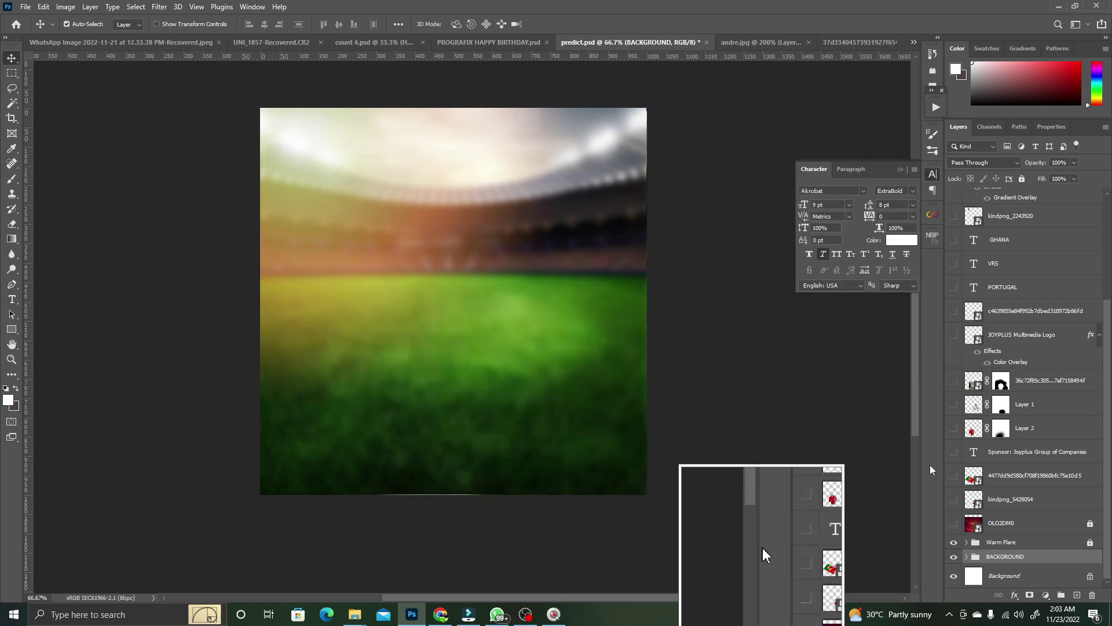
# Show the OLO2DM0 layer above the Warm Flare group, select it and unlock it
pyautogui.click(953, 523)
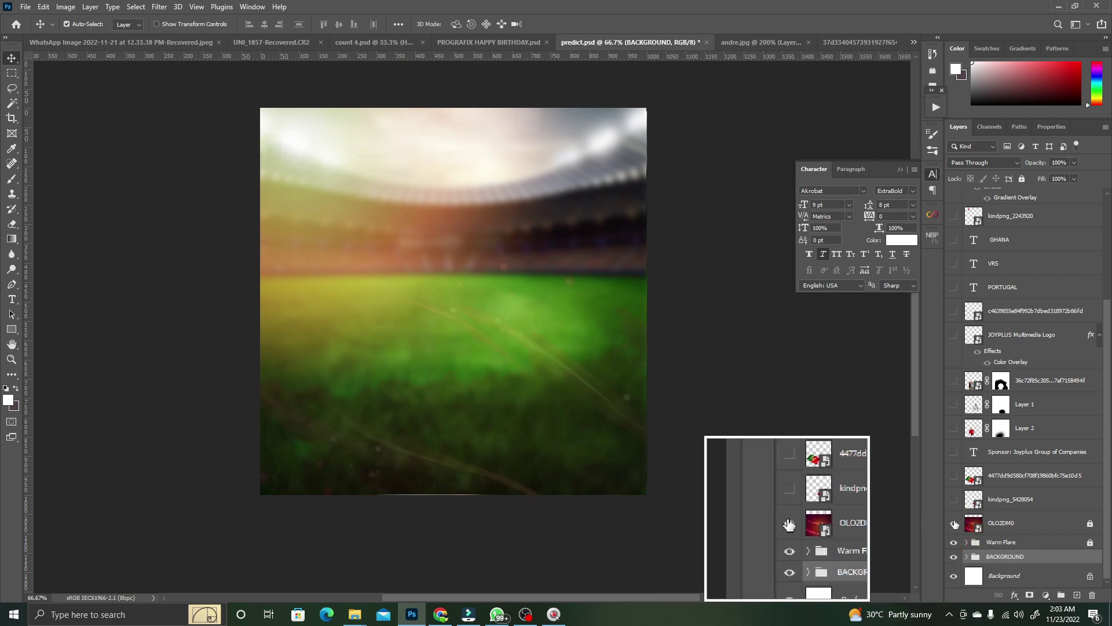
pyautogui.click(1018, 529)
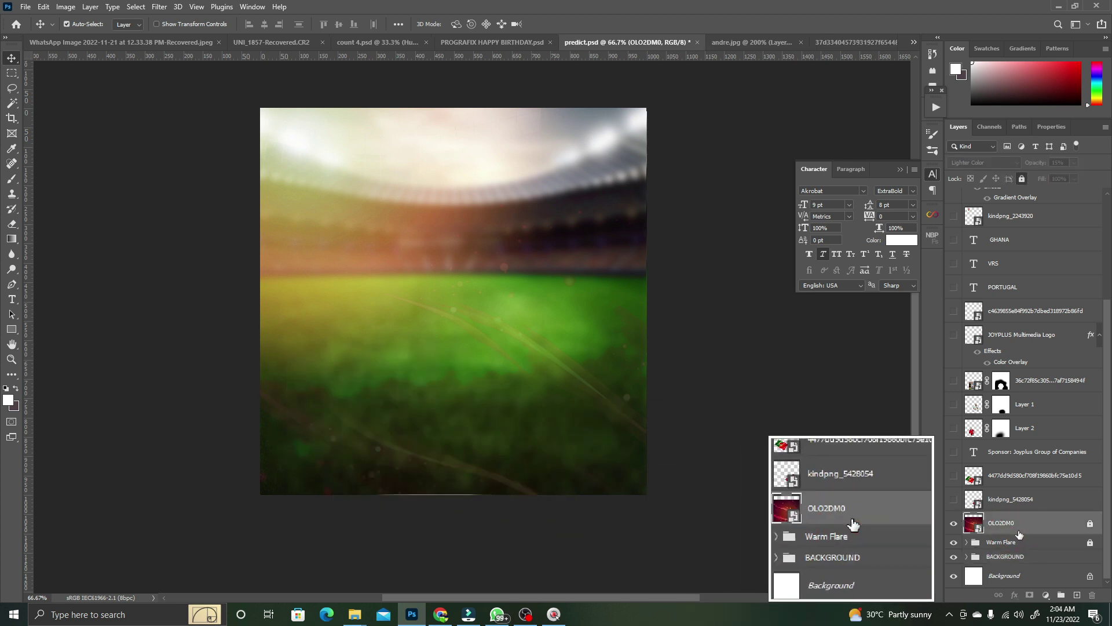
pyautogui.click(1092, 525)
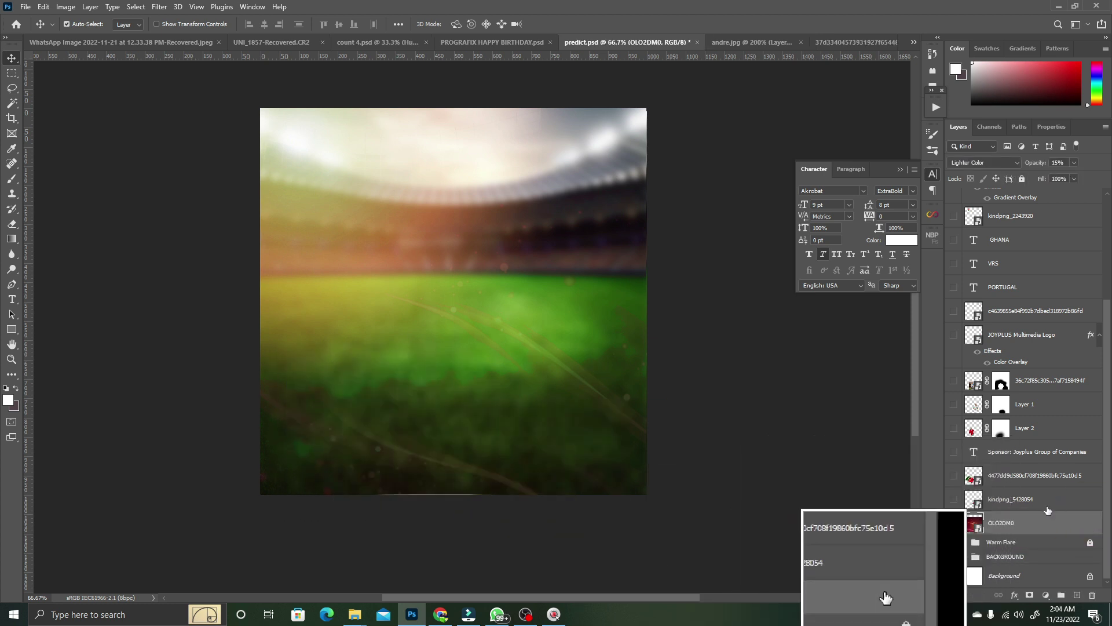
# Set the OLO2DM0 layer's blend mode to Normal and its opacity to 100% to view the original image
pyautogui.click(961, 163)
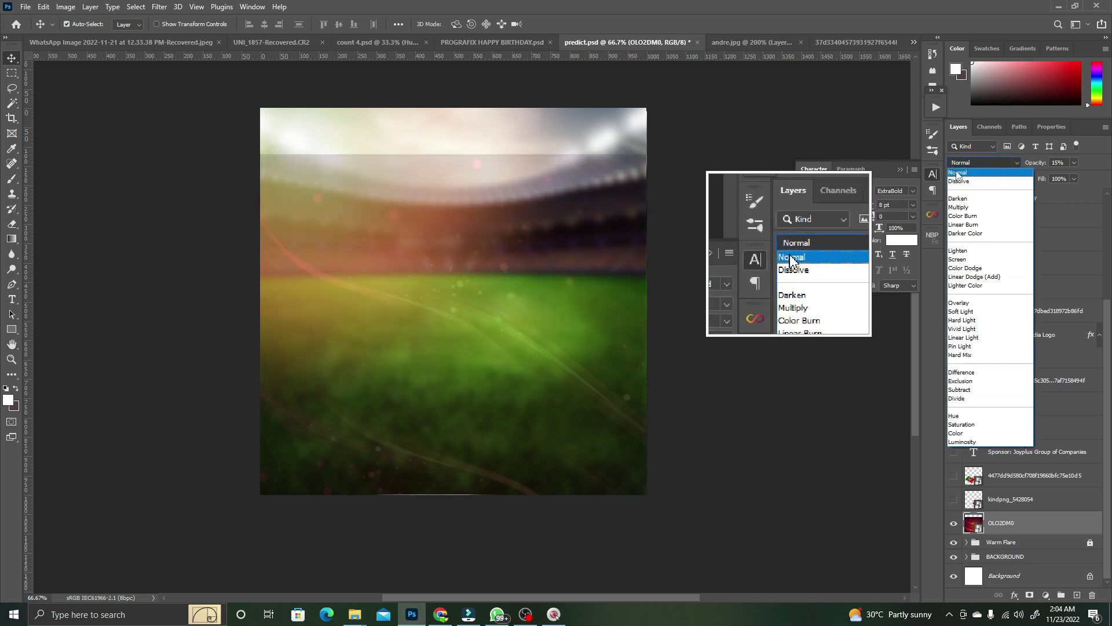
pyautogui.click(957, 174)
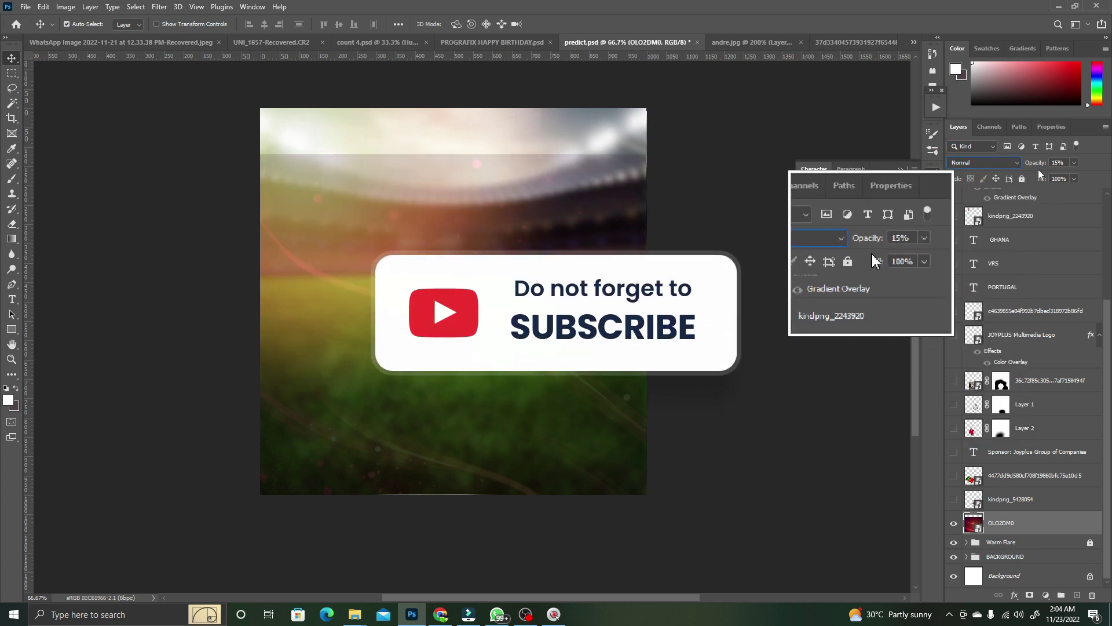
pyautogui.moveTo(1026, 162); pyautogui.dragTo(1030, 163)
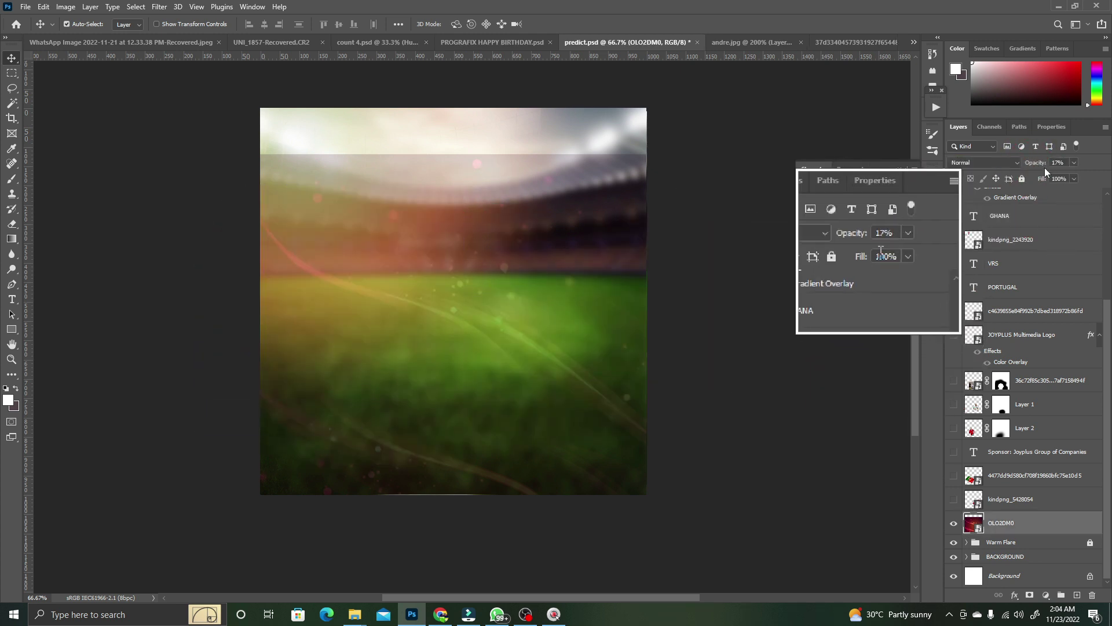
pyautogui.press('0')
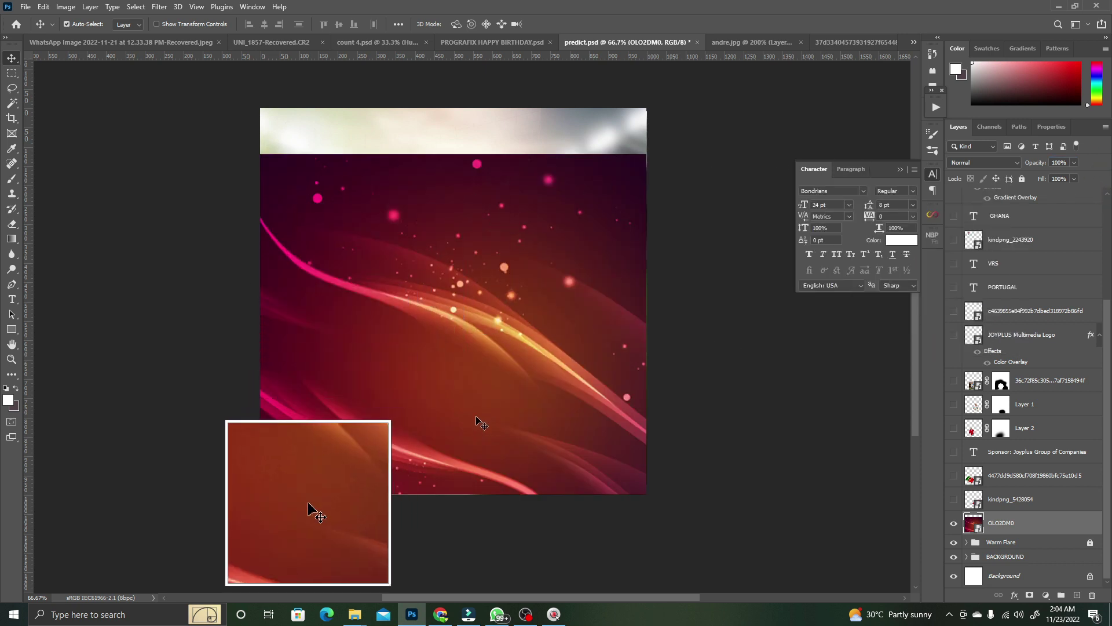
# Set the OLO2DM0 layer's opacity to 17% and its blend mode to Lighter Color
pyautogui.click(1068, 163)
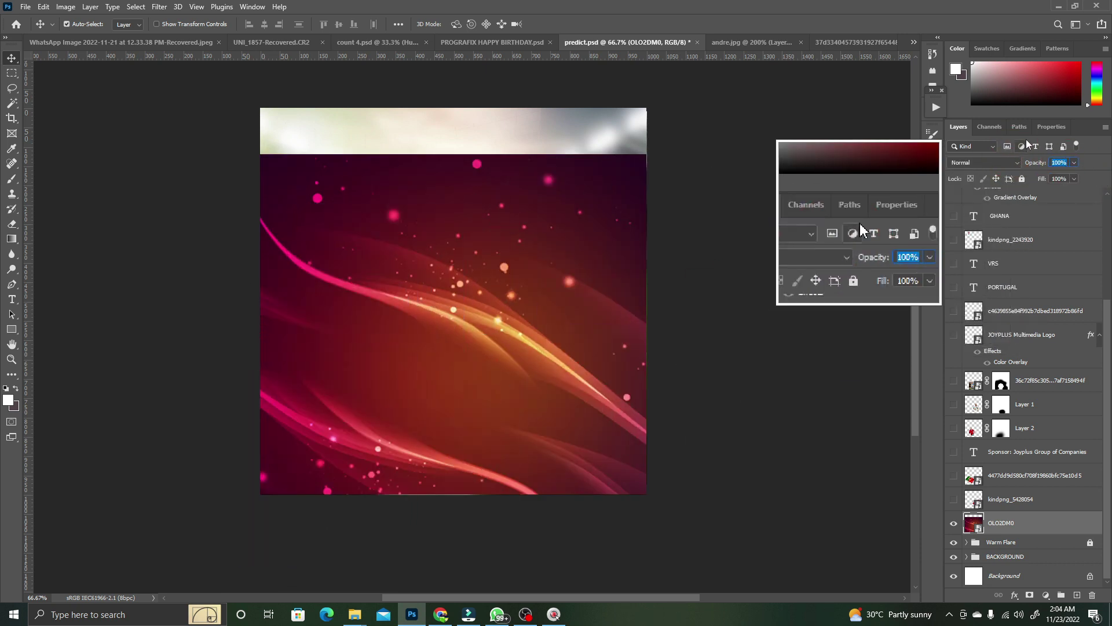
pyautogui.write('17')
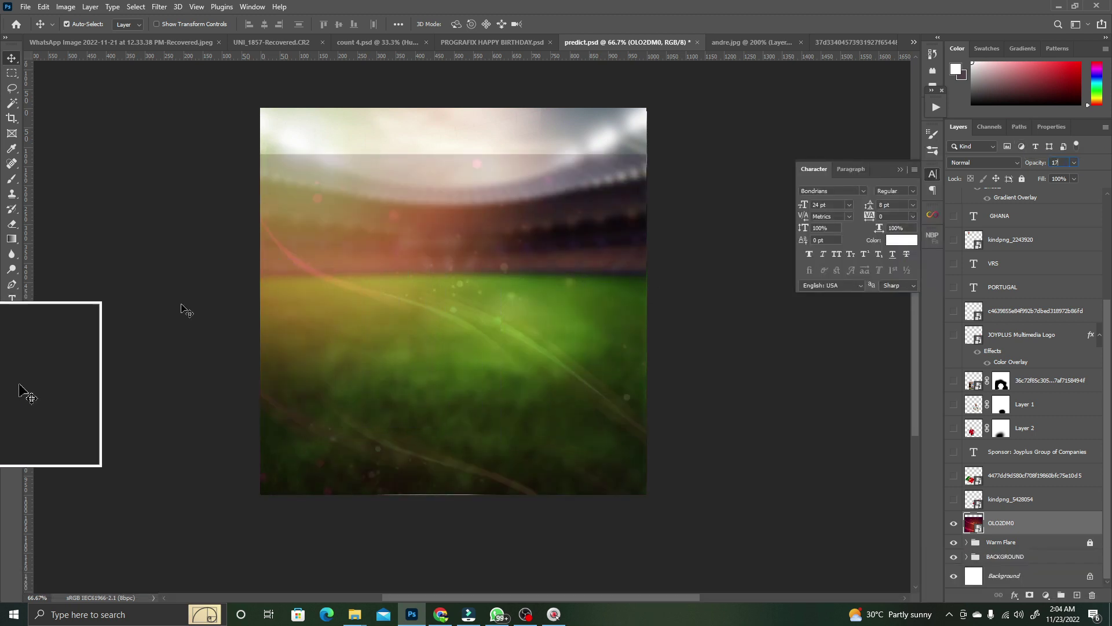
pyautogui.click(996, 162)
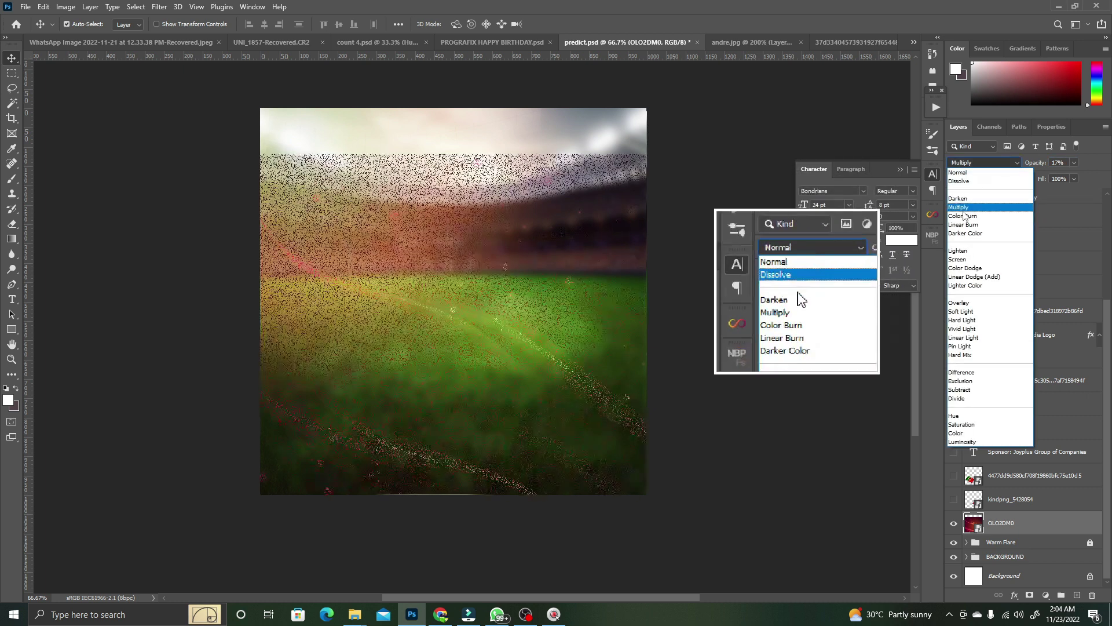
pyautogui.click(956, 286)
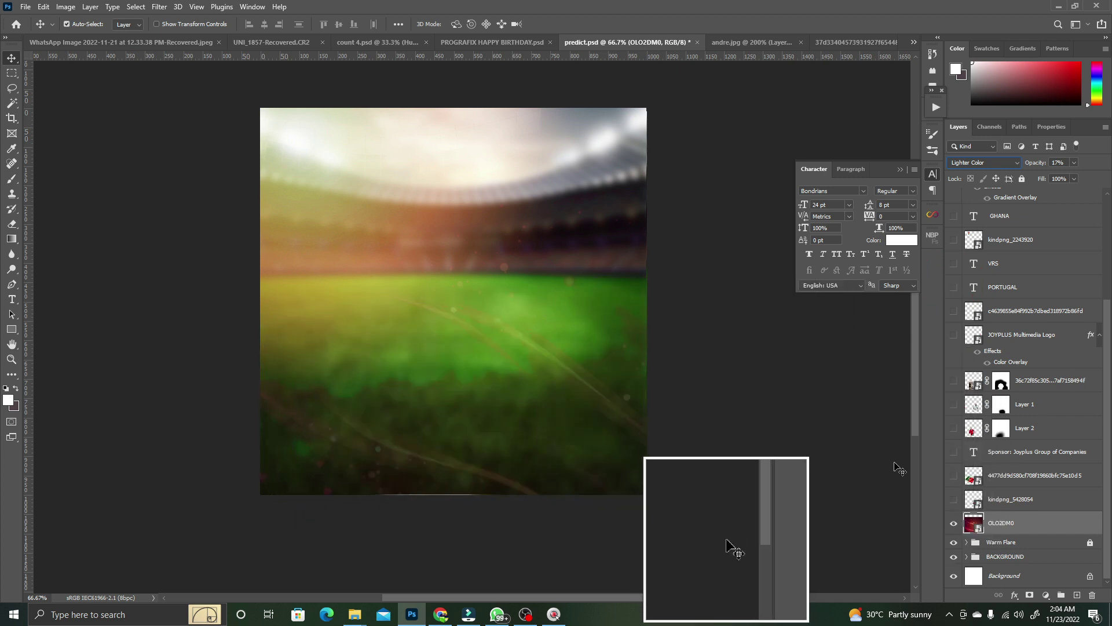
# Show and select the Ghana flag layer, and display its Free Transform box, committing it without altering the flag
pyautogui.click(954, 500)
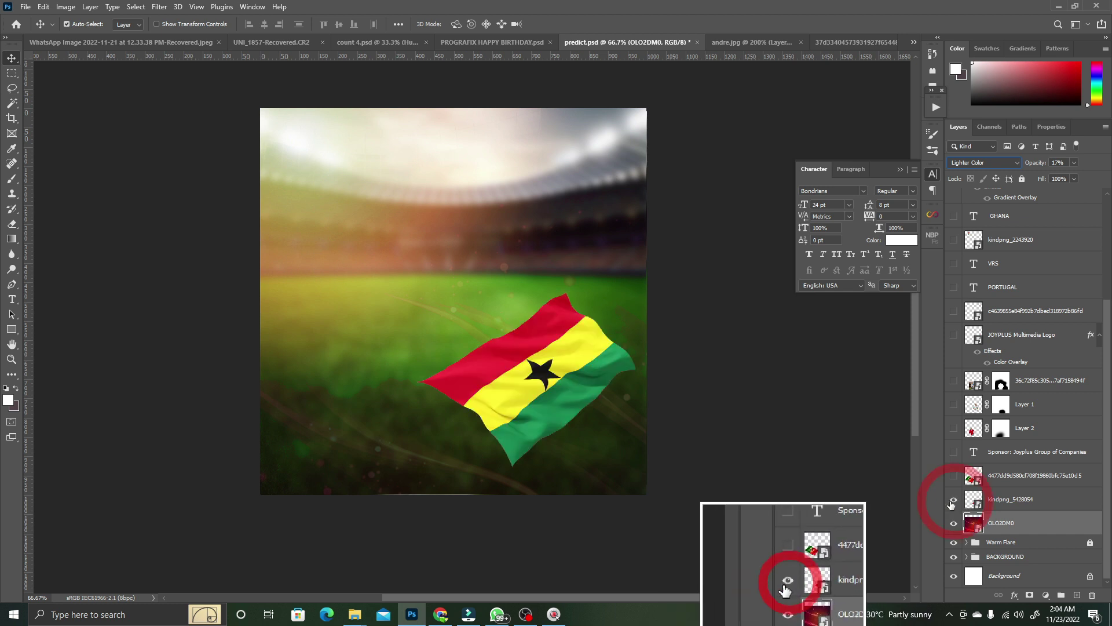
pyautogui.click(539, 410)
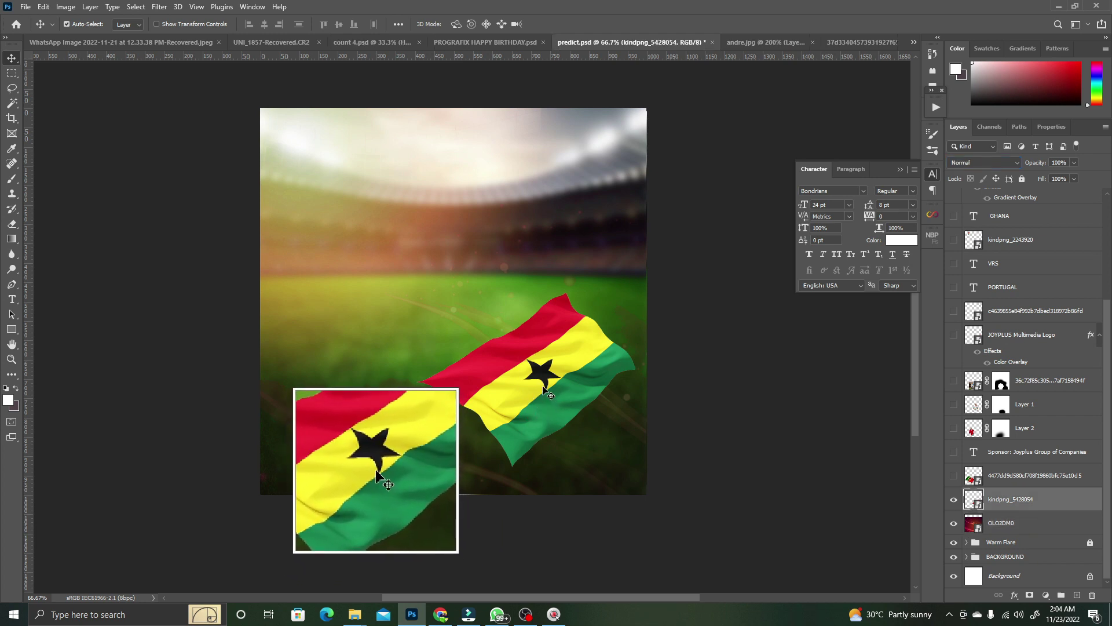
pyautogui.hotkey('ctrl', 't')
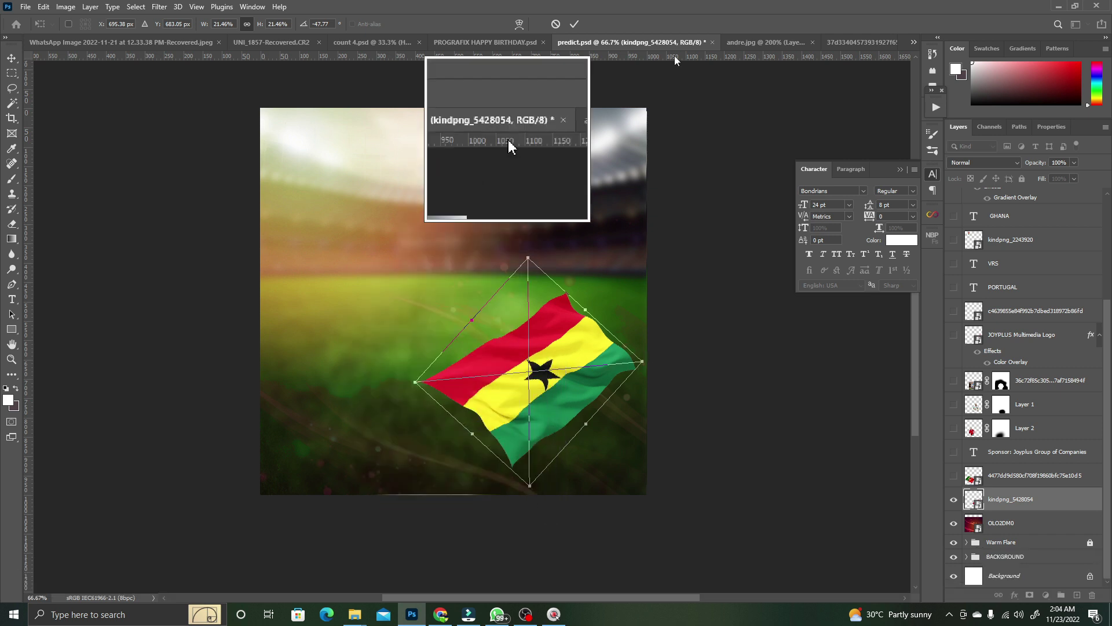
pyautogui.click(576, 26)
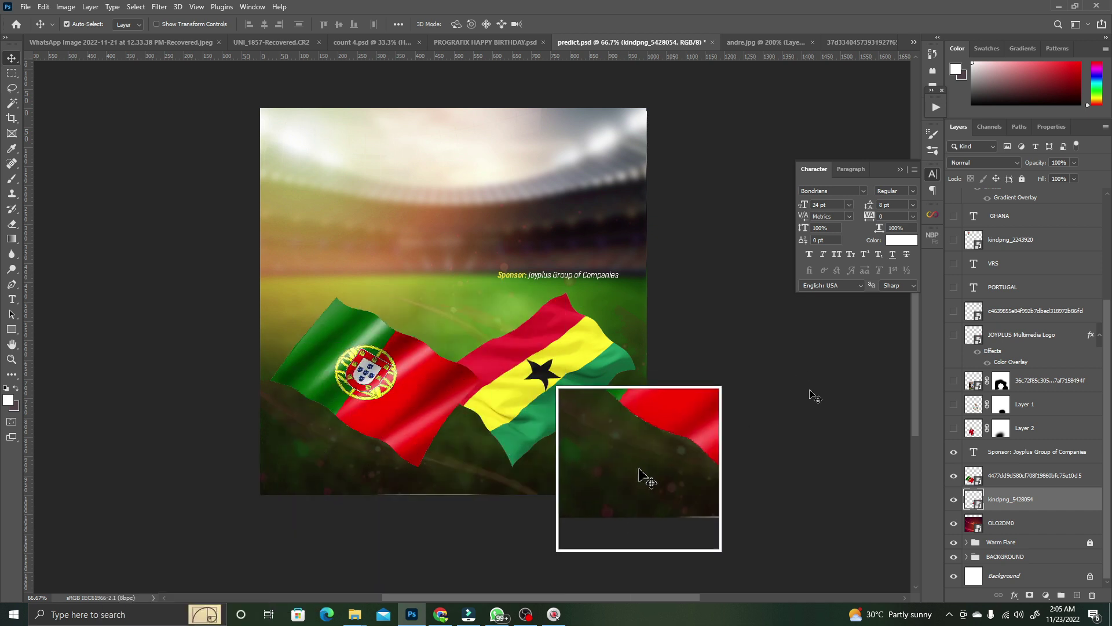
# Hide the Sponsor text layer and show the two player cutouts, Layer 2 and Layer 1
pyautogui.click(954, 451)
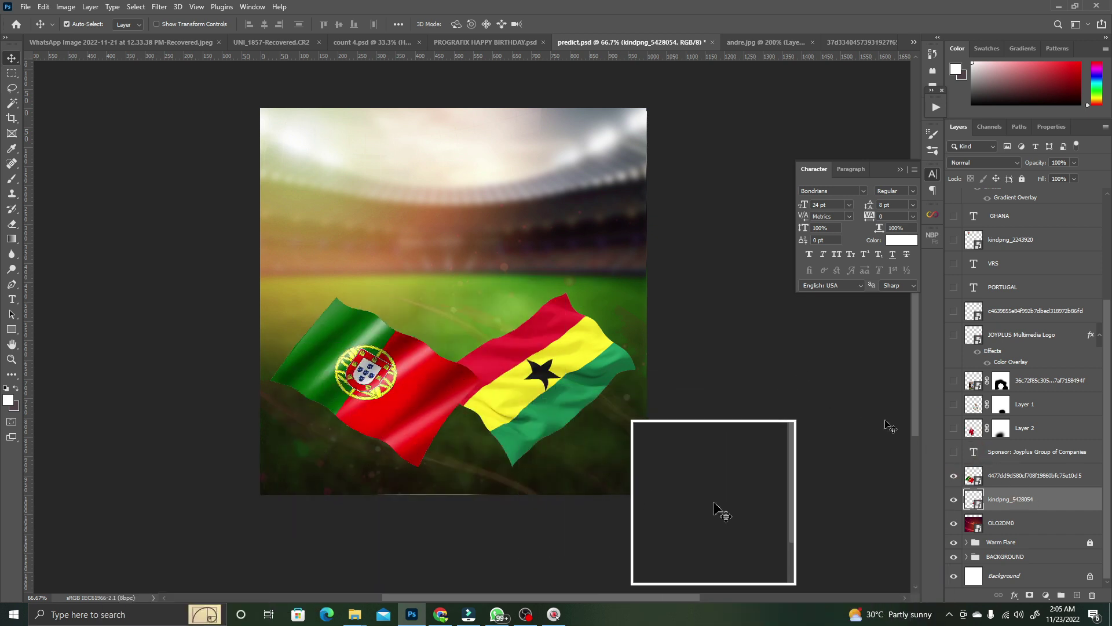
pyautogui.click(955, 430)
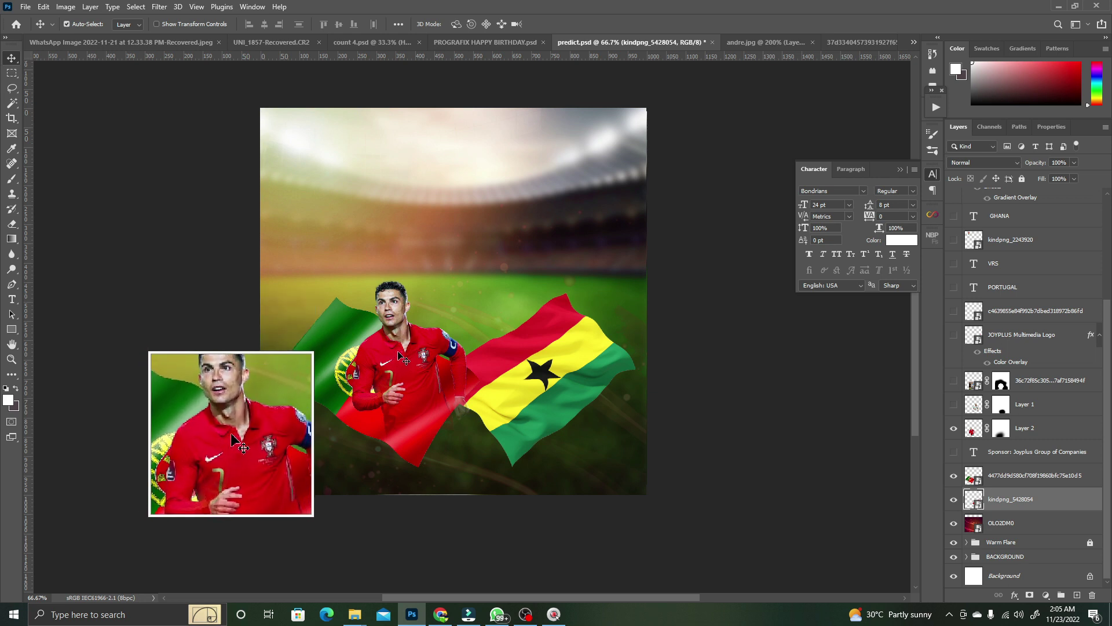
pyautogui.click(953, 422)
pyautogui.click(953, 404)
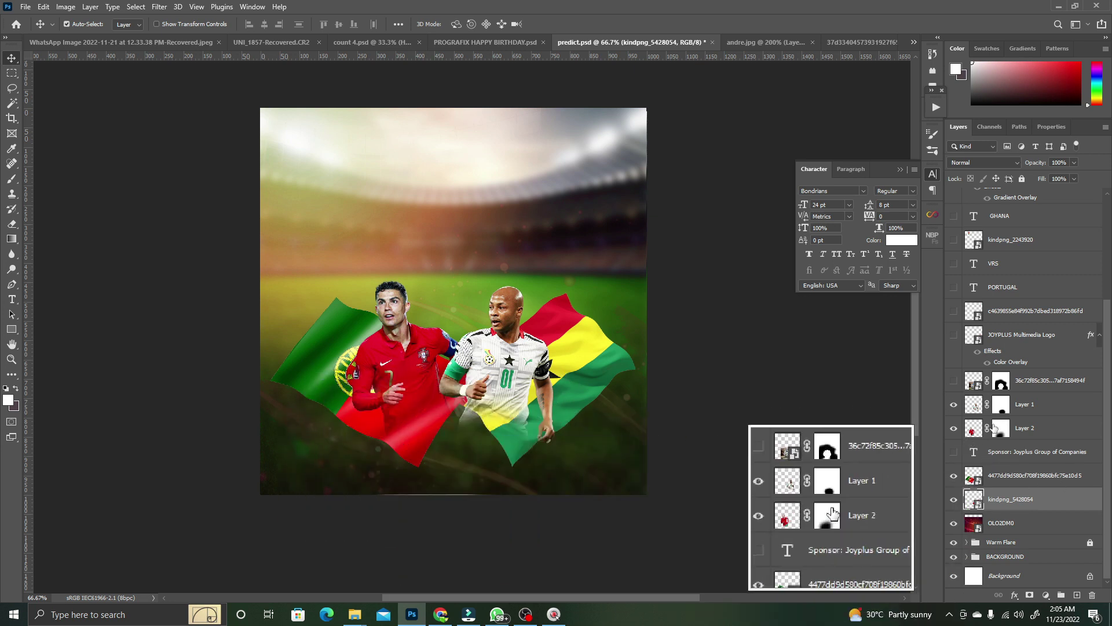
# Select Layer 1's layer mask, and select and show the football image layer above it
pyautogui.click(1001, 404)
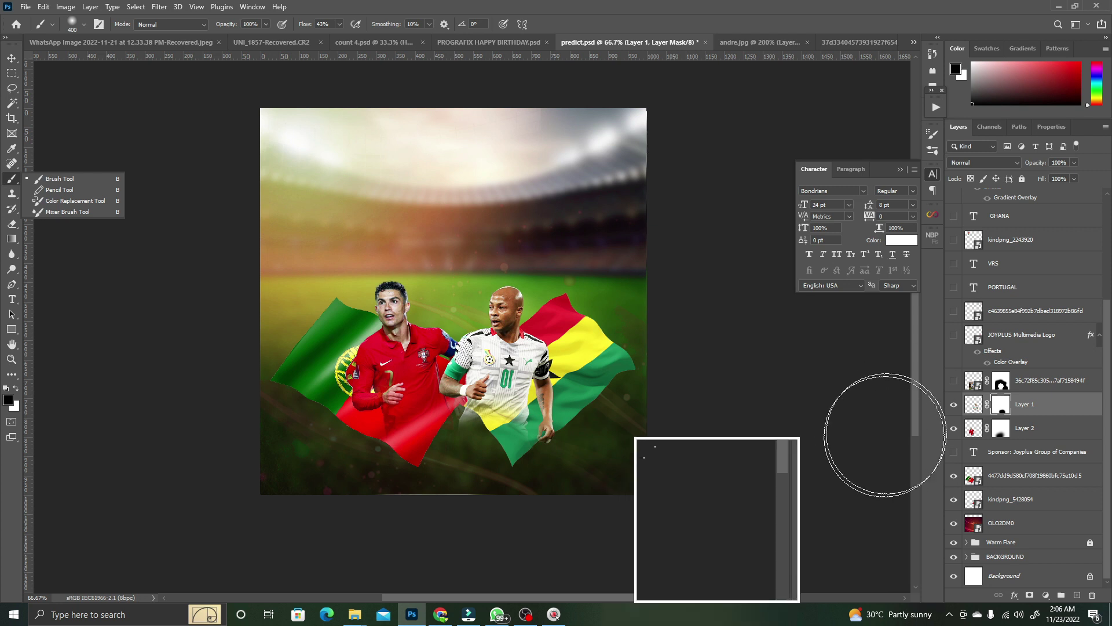
pyautogui.click(965, 381)
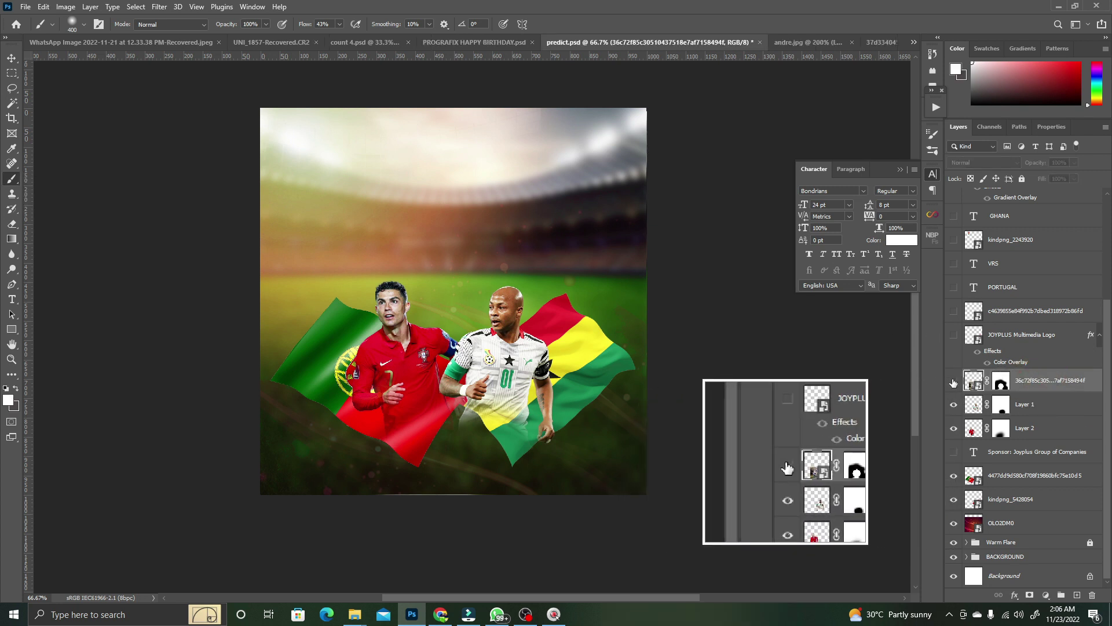
pyautogui.click(953, 382)
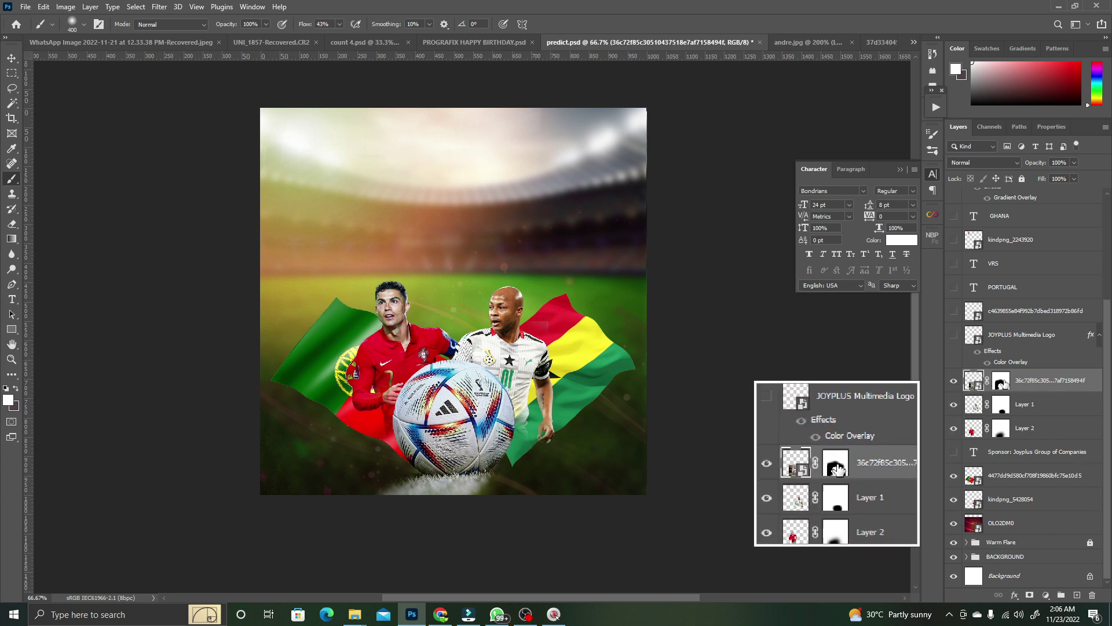
# Disable the football image's layer mask to view the full photo, and re-enable it with the mask selected
pyautogui.rightClick(1000, 383)
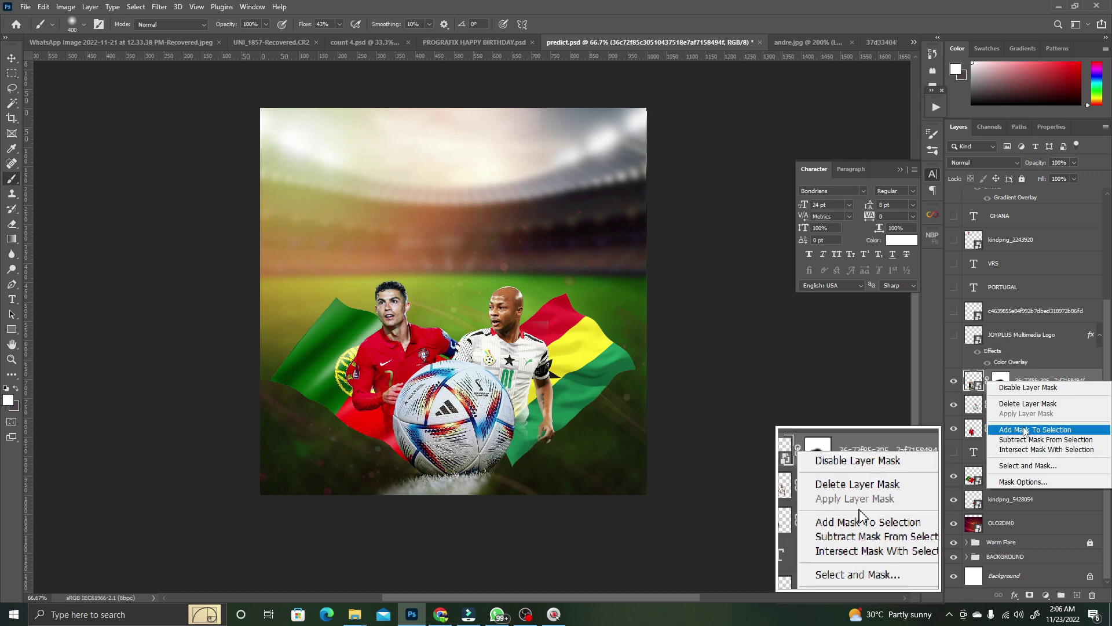
pyautogui.click(1003, 388)
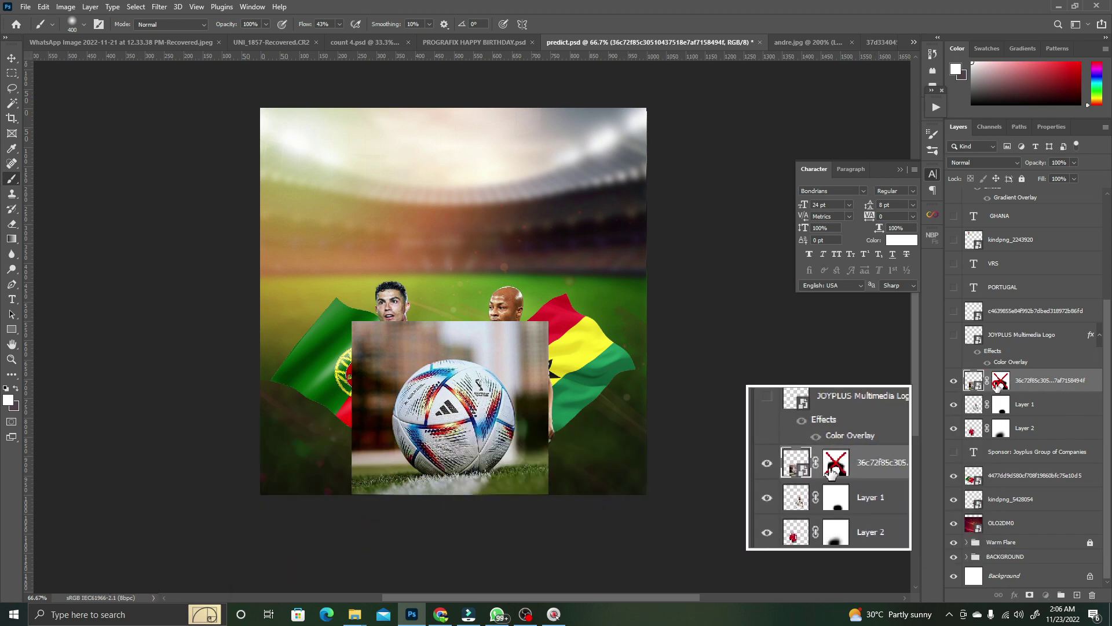
pyautogui.click(998, 385)
pyautogui.press('x')
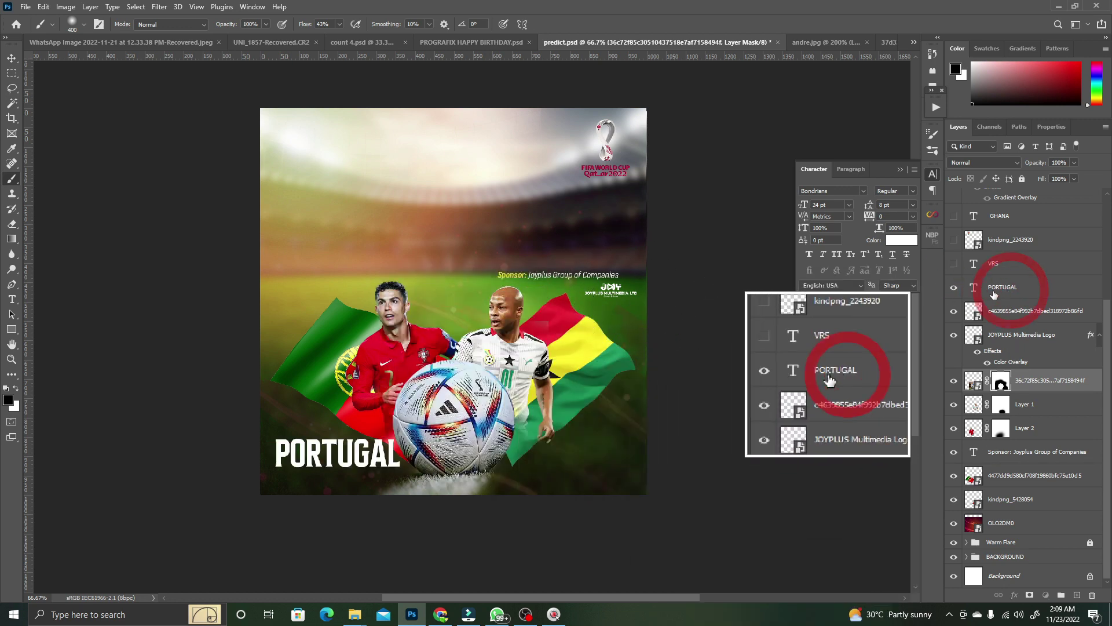
# Select the PORTUGAL text layer, decline rasterizing it, and open its text with the Type tool, committing it without edits
pyautogui.click(994, 294)
pyautogui.click(348, 453)
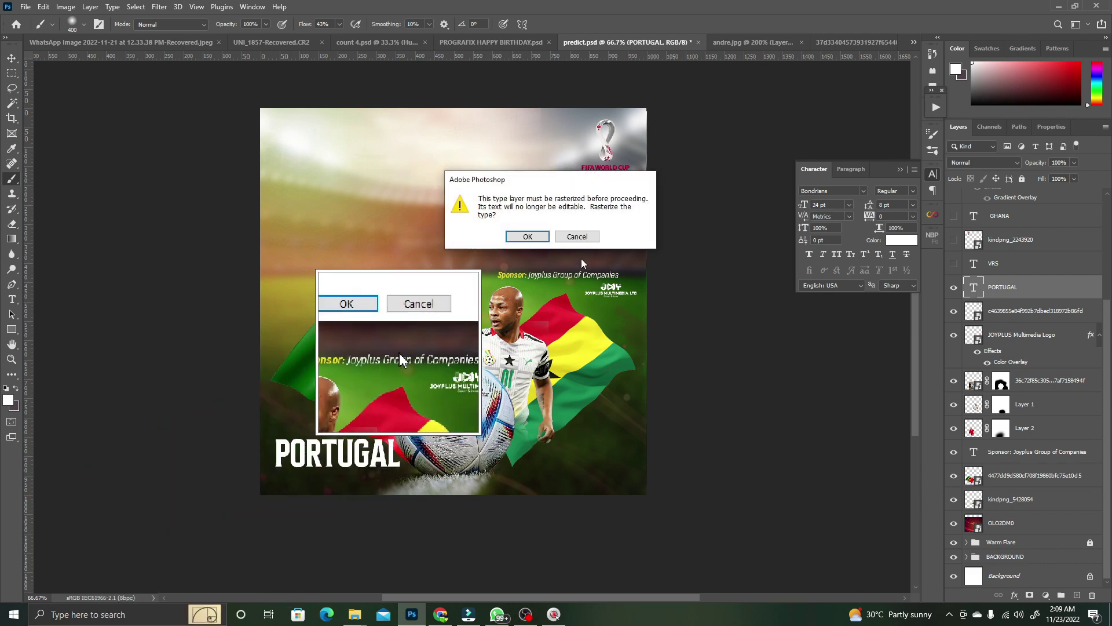
pyautogui.click(577, 236)
pyautogui.press('t')
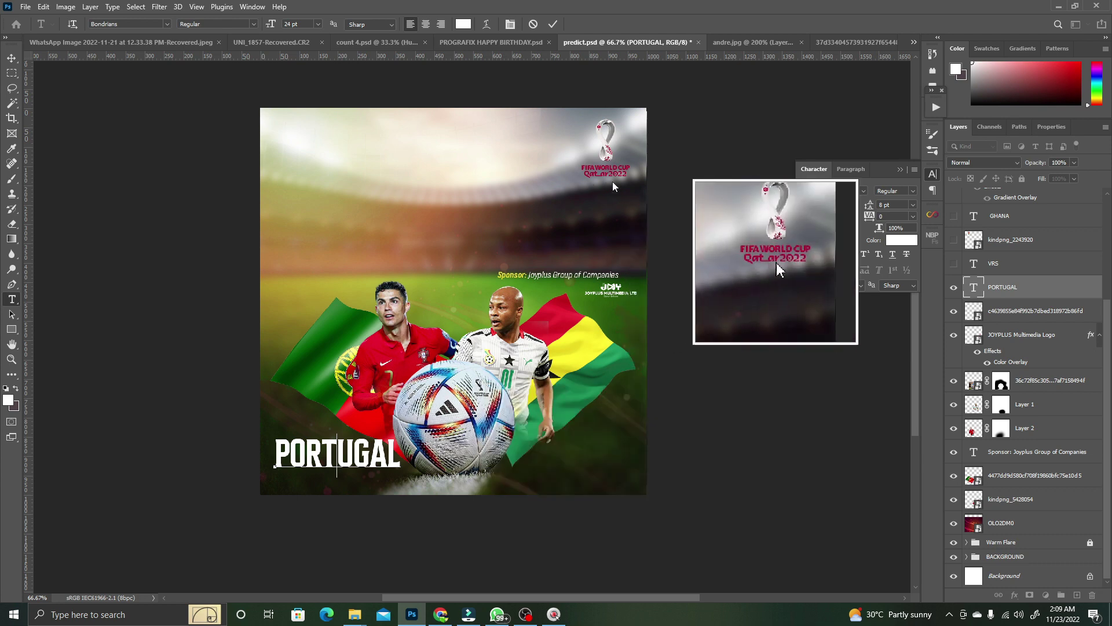
pyautogui.click(553, 25)
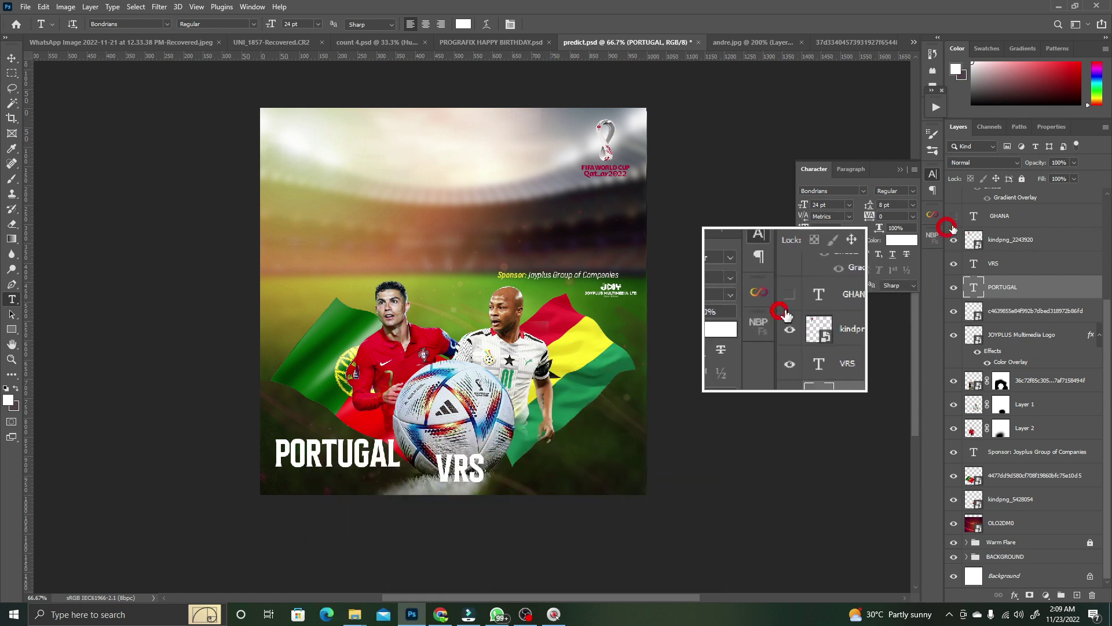
# Show the GHANA text layer and the hand graphic kindpng_2243920, discarding the stray text layer and returning to the Move tool
pyautogui.click(954, 237)
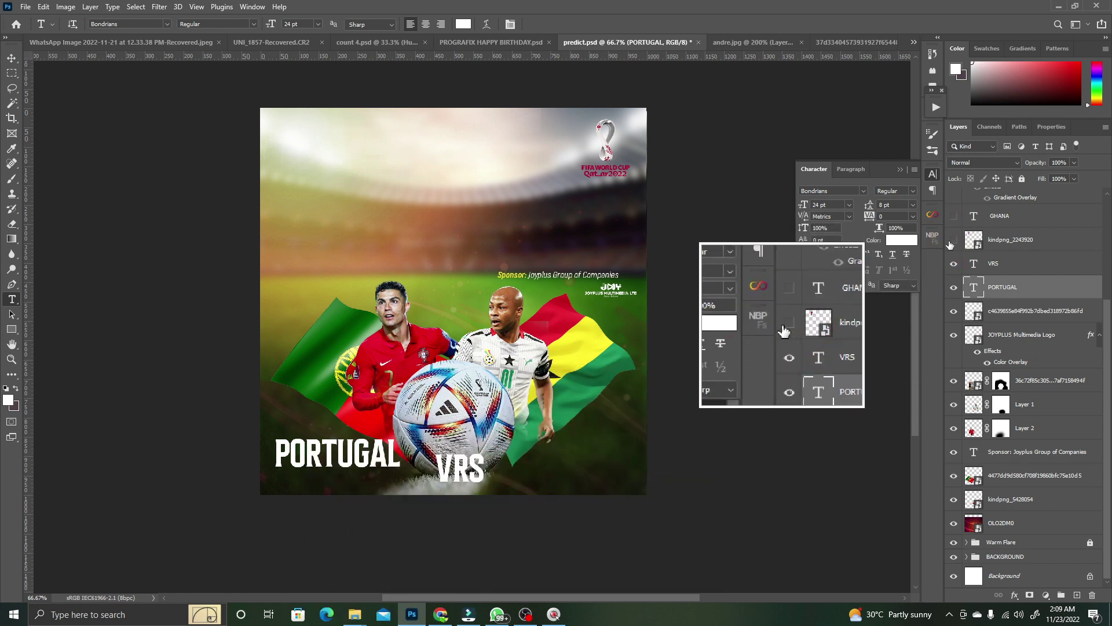
pyautogui.click(954, 217)
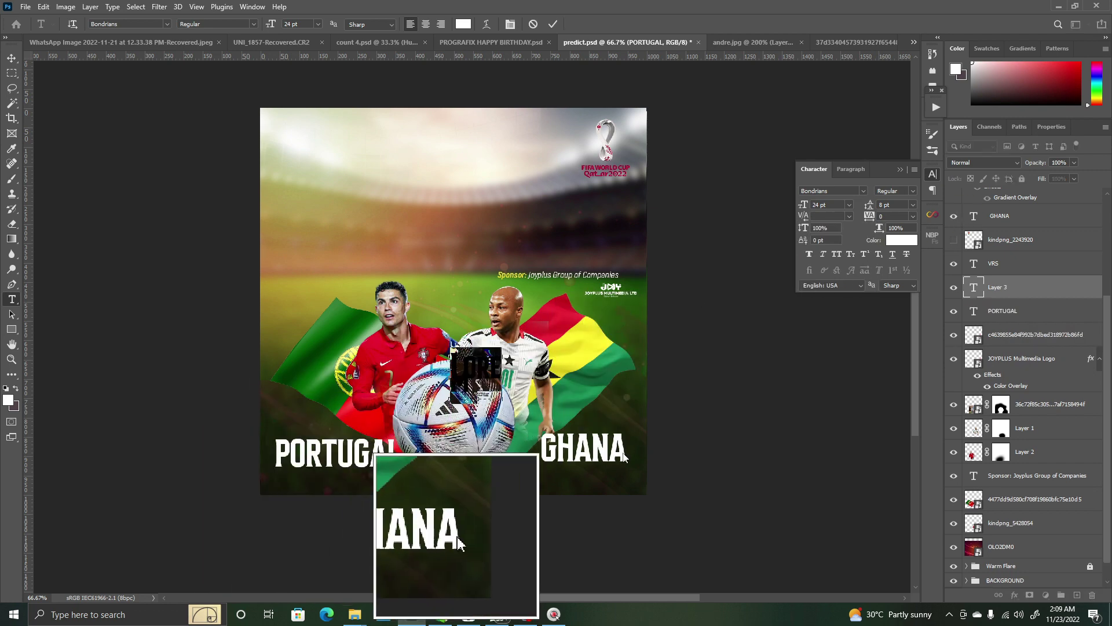
pyautogui.click(597, 212)
pyautogui.click(533, 25)
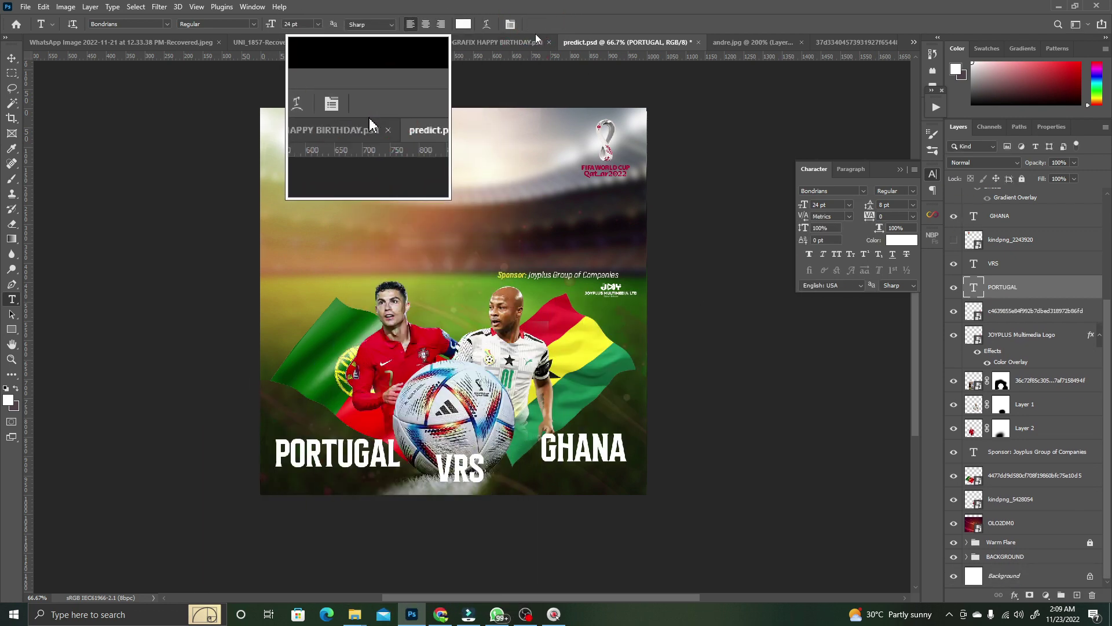
pyautogui.press('v')
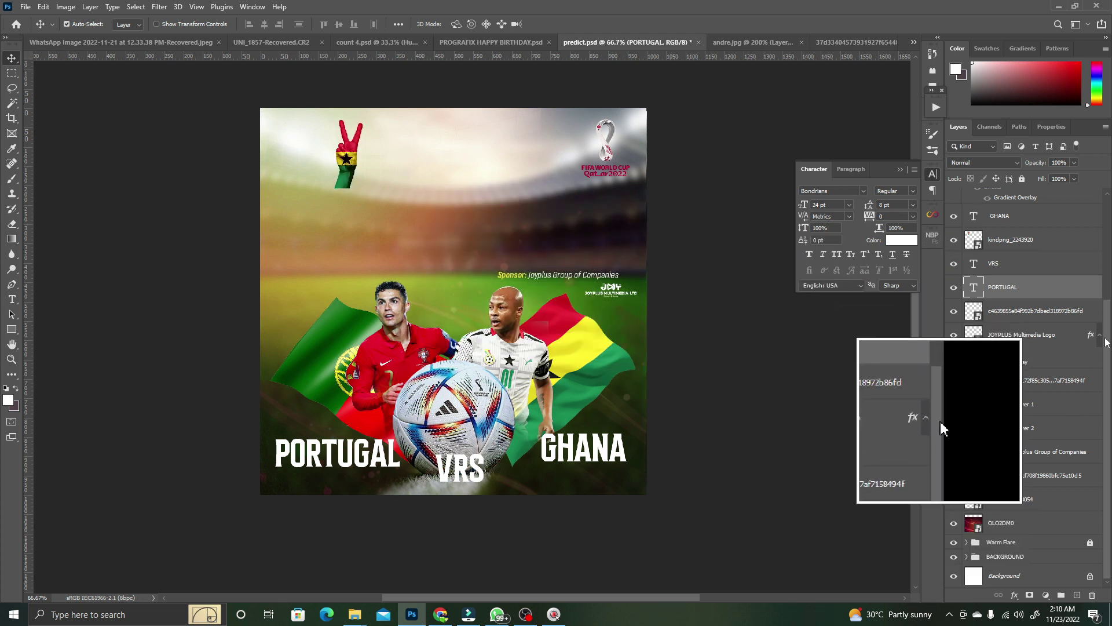
# Dismiss the chat notification and show the red banner shape layer Rectangle 1
pyautogui.scroll(2, 945, 409)
pyautogui.scroll(3, 945, 380)
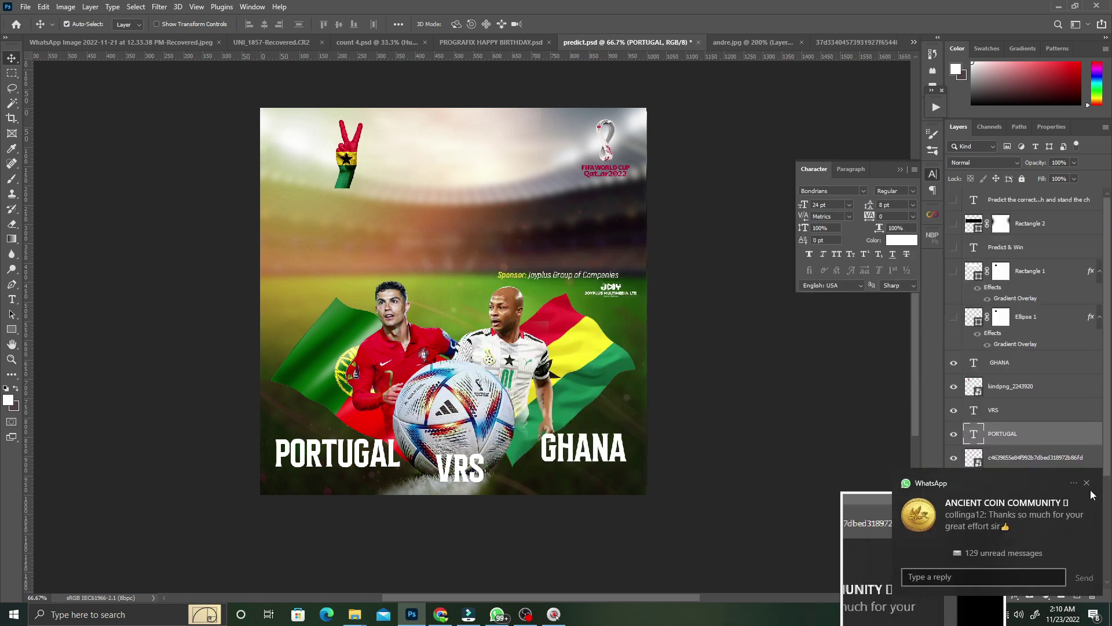
pyautogui.click(1087, 483)
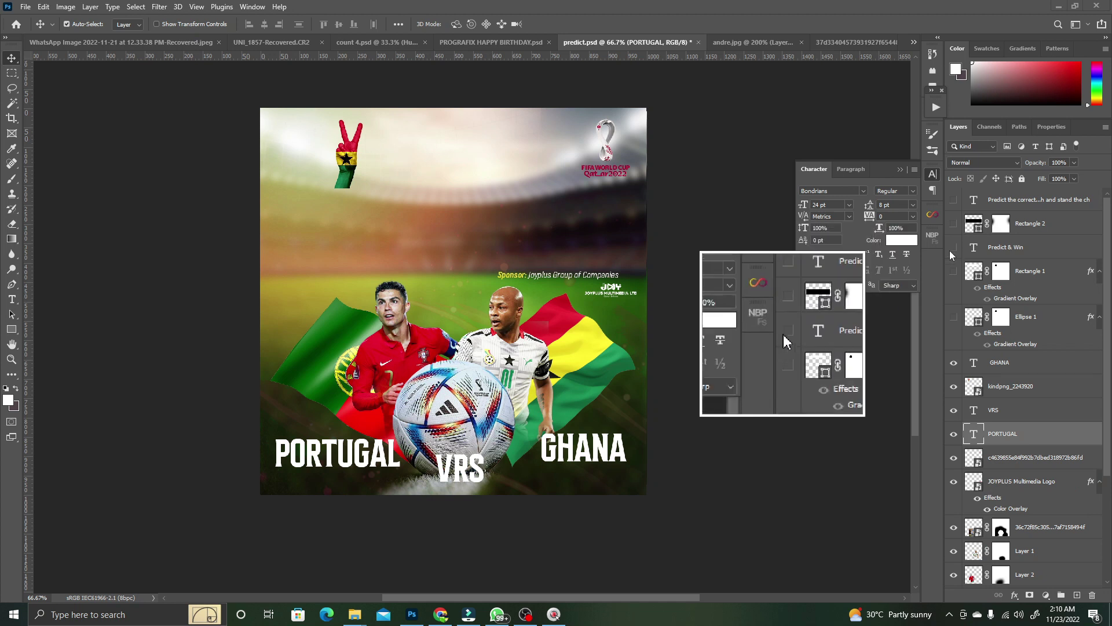
pyautogui.click(1087, 484)
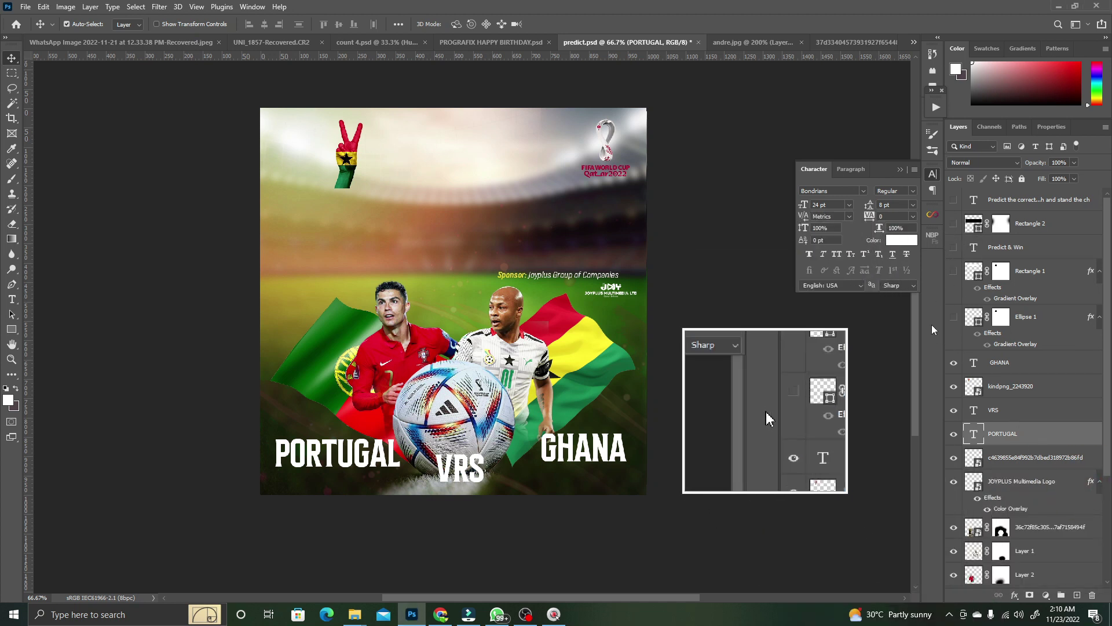
pyautogui.click(954, 272)
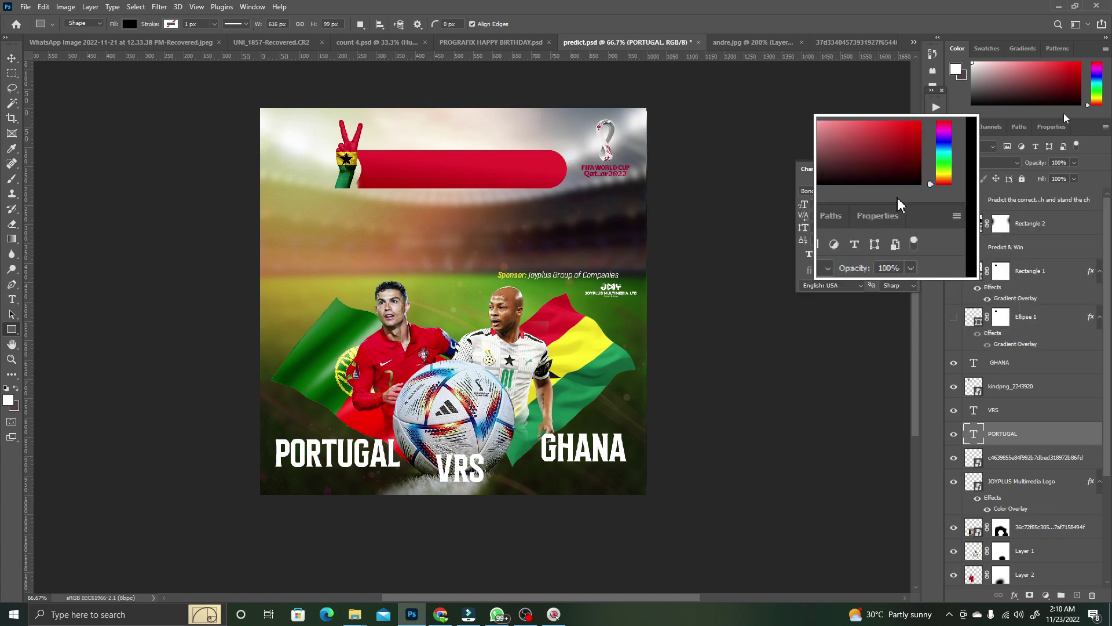
# Select the red Rectangle 1 banner on the canvas and view its shape properties, including size and corner radii
pyautogui.click(1050, 127)
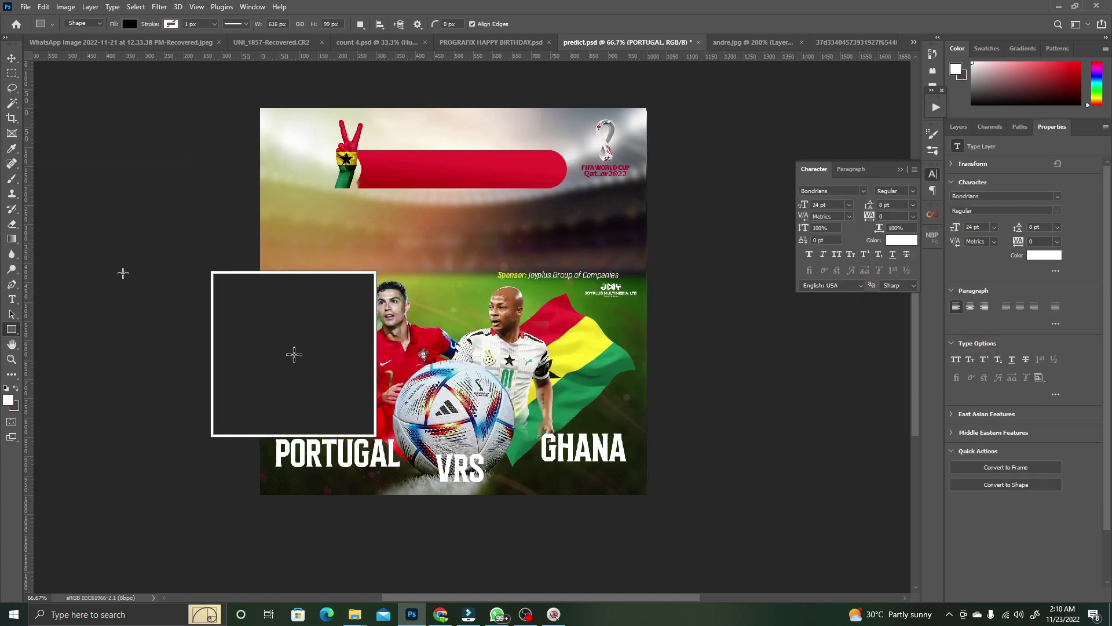
pyautogui.click(959, 127)
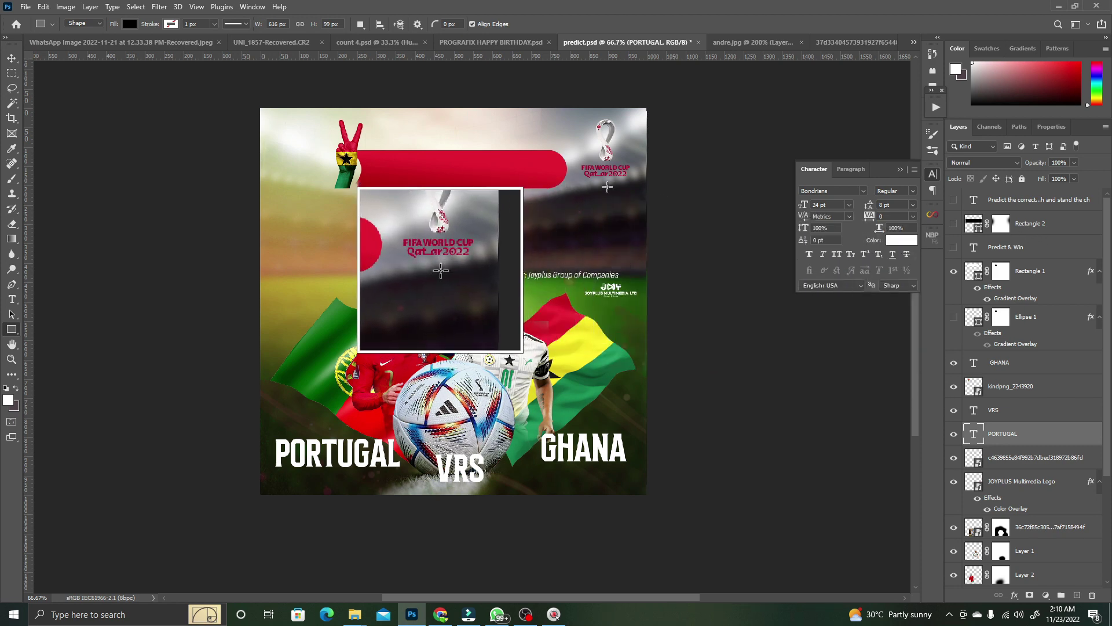
pyautogui.press('v')
pyautogui.click(509, 164)
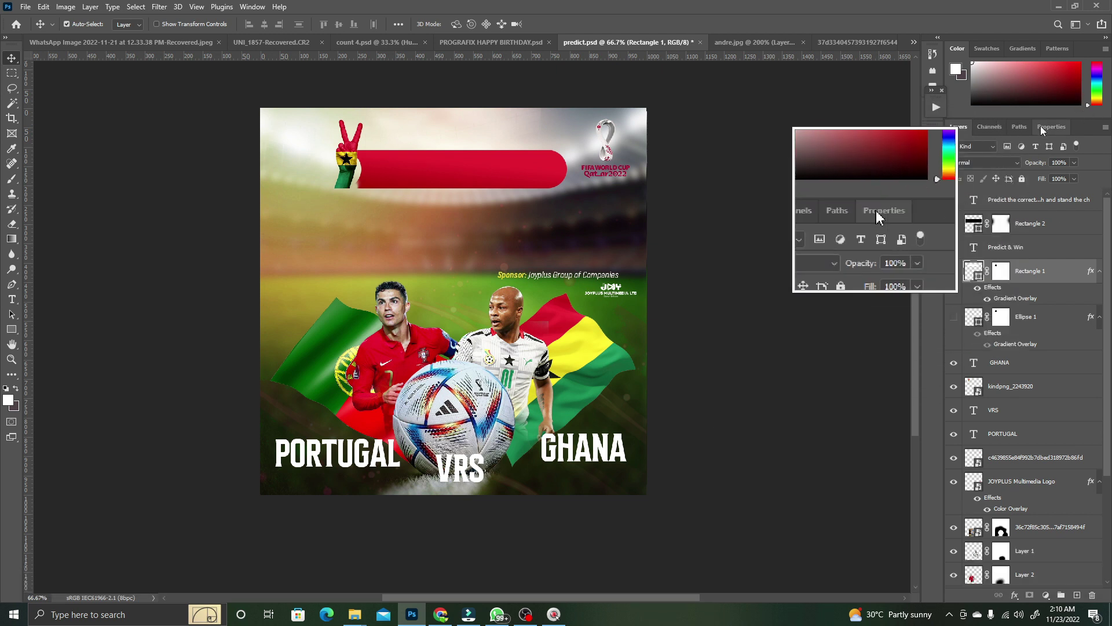
pyautogui.click(1040, 127)
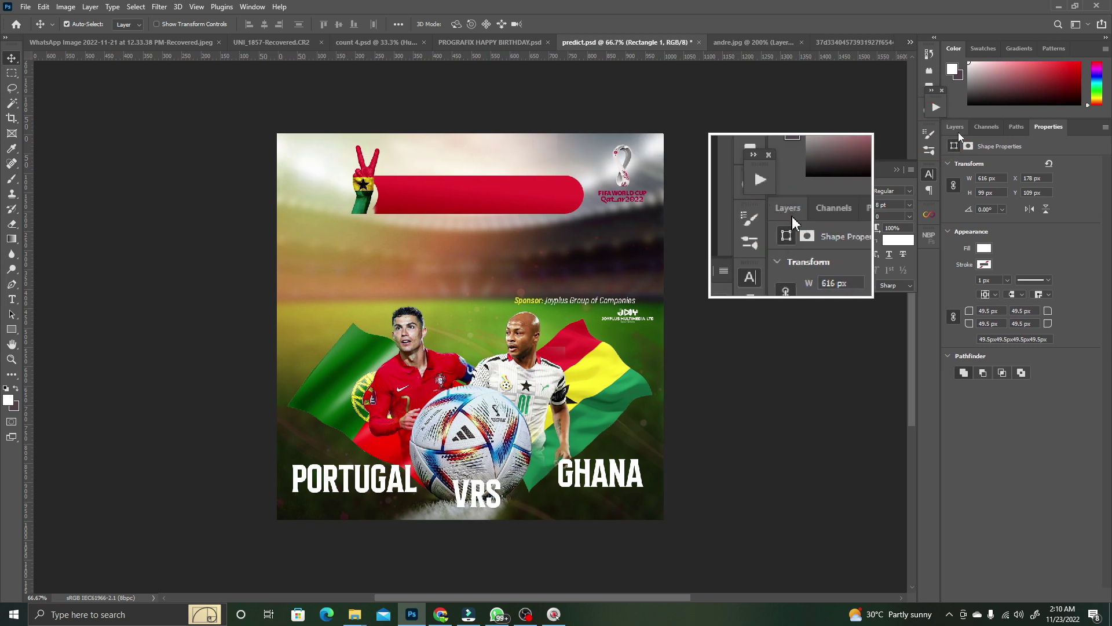
pyautogui.click(958, 131)
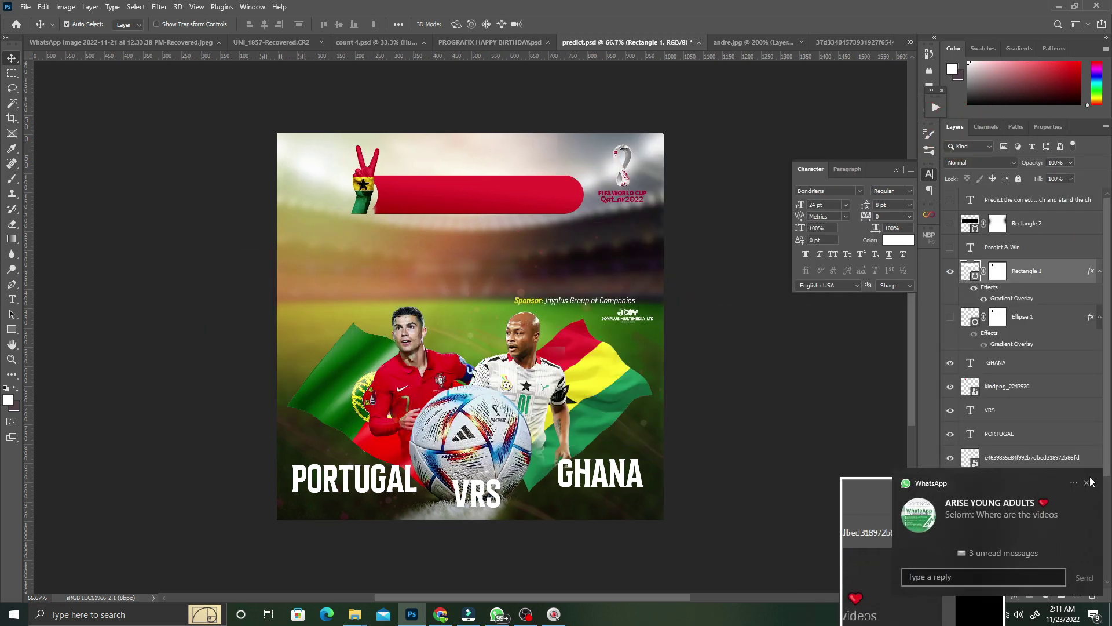
# Dismiss the chat notification, preview and rehide Rectangle 2, and show the Ellipse 1 ring around the hand
pyautogui.click(1087, 484)
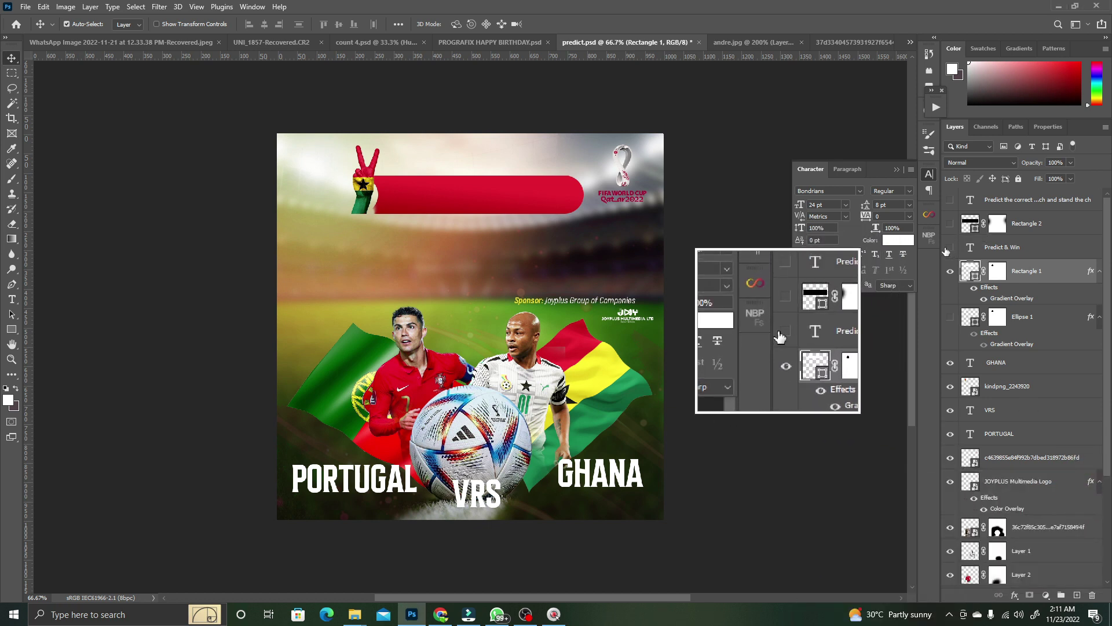
pyautogui.click(950, 225)
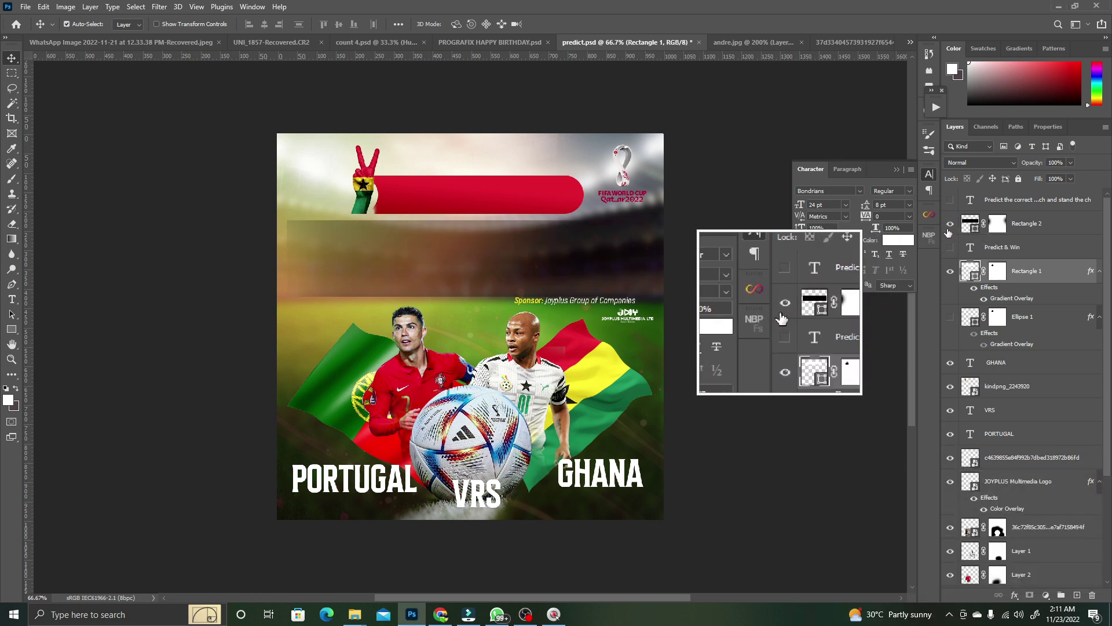
pyautogui.click(949, 224)
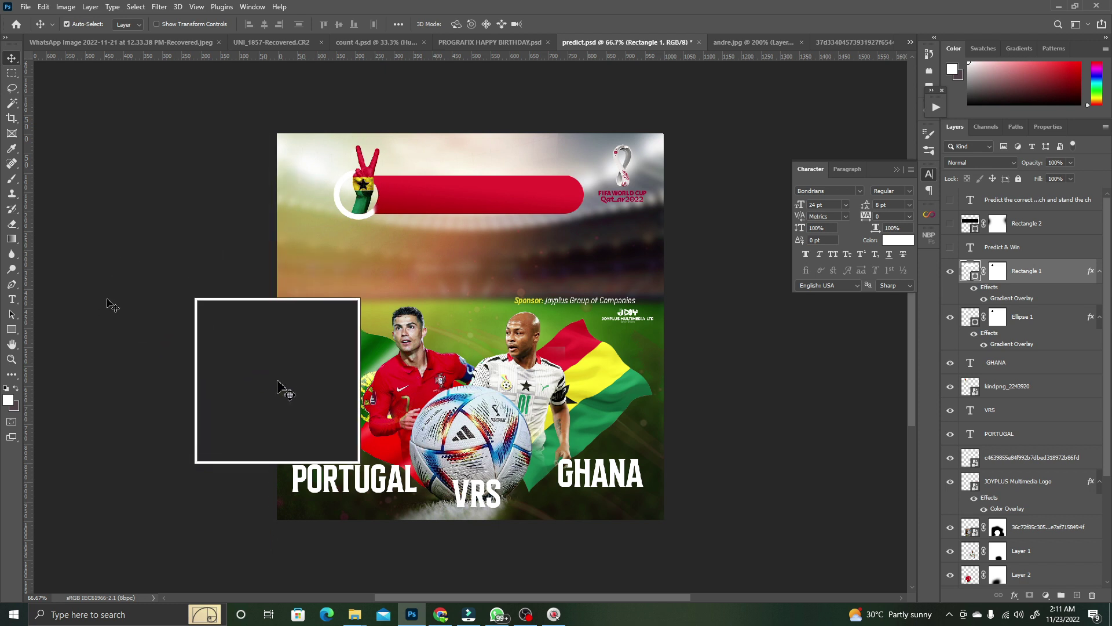
# Draw a white ellipse about 189 by 192 px below the hand graphic with the Ellipse tool
pyautogui.rightClick(12, 334)
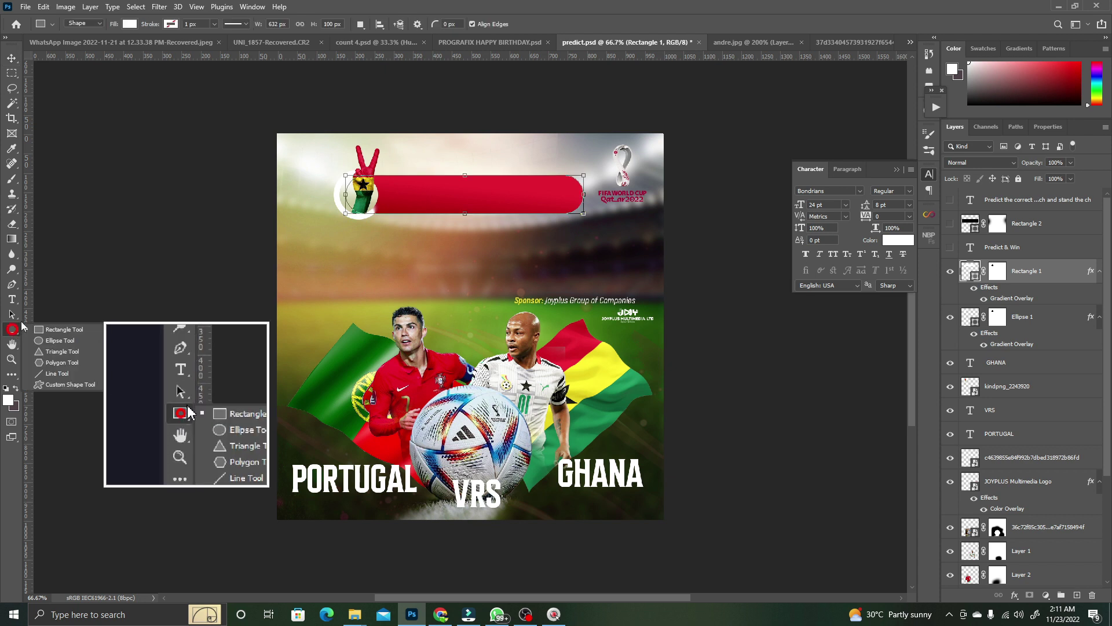
pyautogui.click(54, 336)
pyautogui.moveTo(339, 238); pyautogui.dragTo(411, 311)
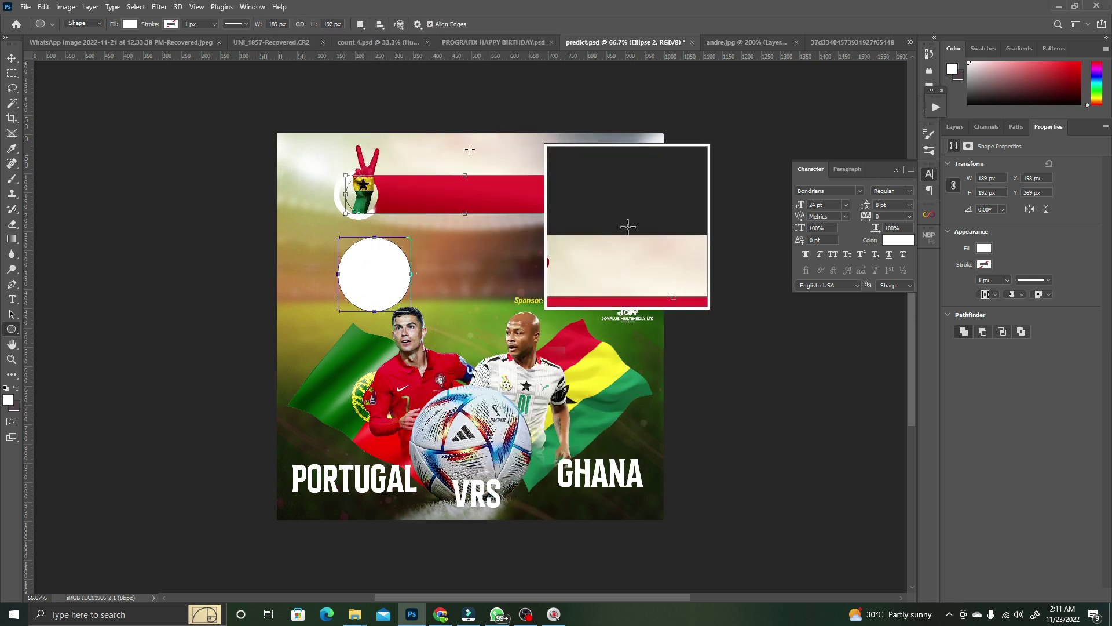
# Remove the new ellipse's fill and give it a white stroke 26.52 px wide to form a ring
pyautogui.click(984, 249)
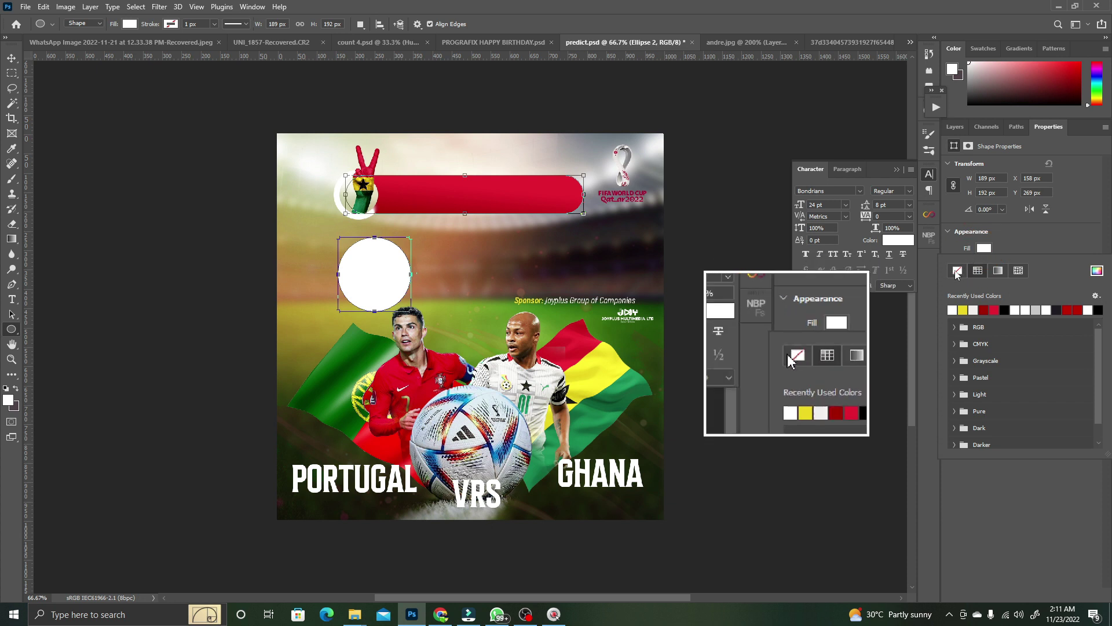
pyautogui.click(957, 270)
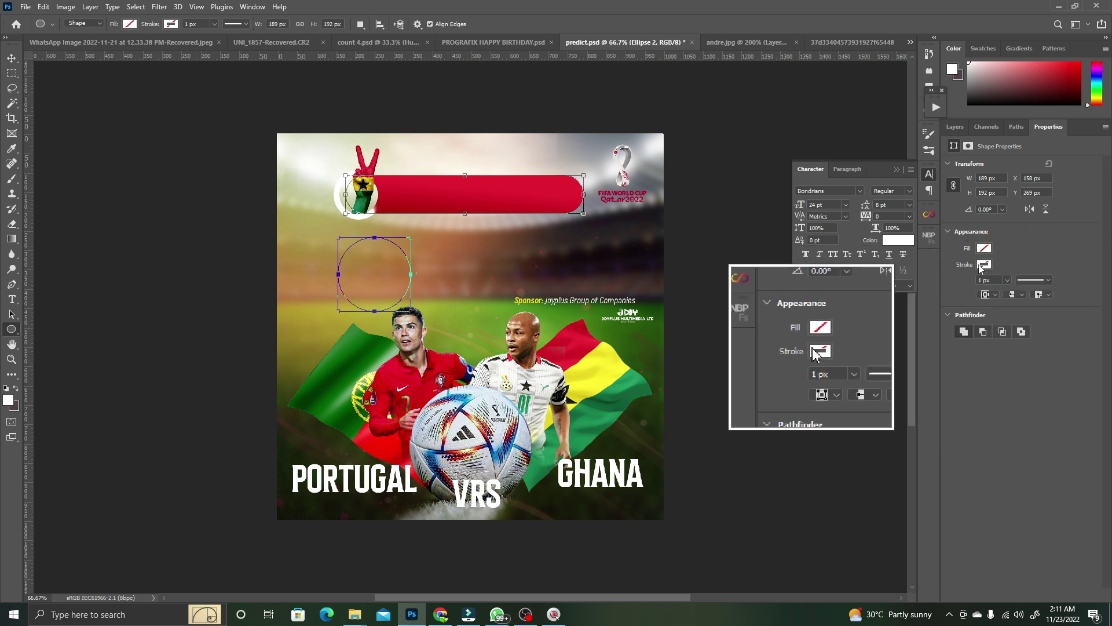
pyautogui.click(984, 265)
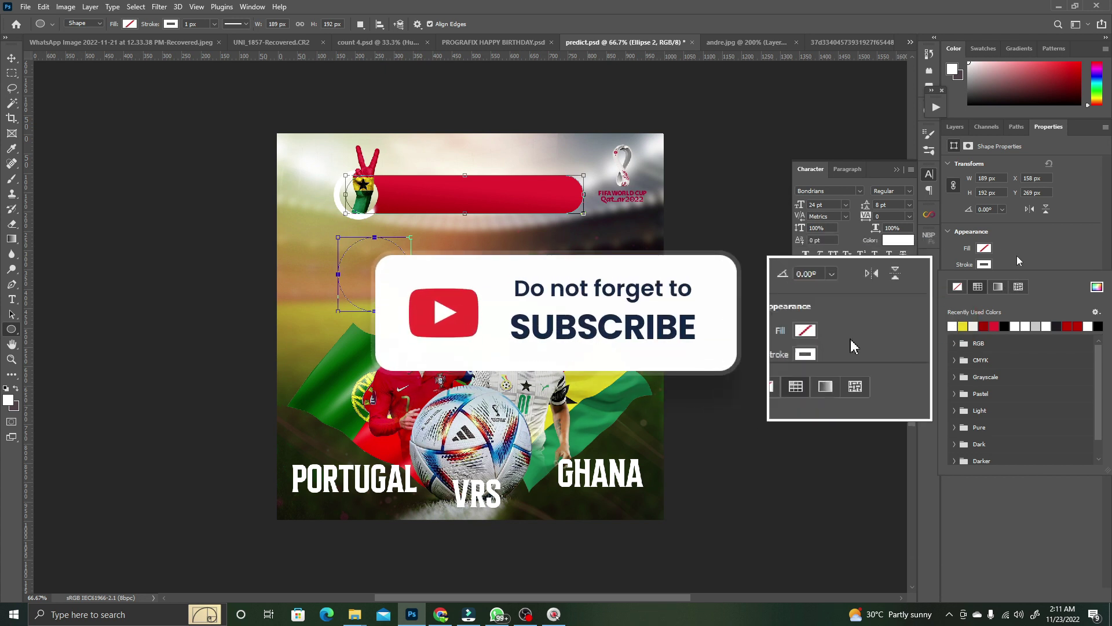
pyautogui.click(1017, 256)
pyautogui.moveTo(1008, 293)
pyautogui.mouseDown()
pyautogui.moveTo(1032, 294)
pyautogui.moveTo(1003, 303)
pyautogui.moveTo(1013, 294)
pyautogui.mouseUp()
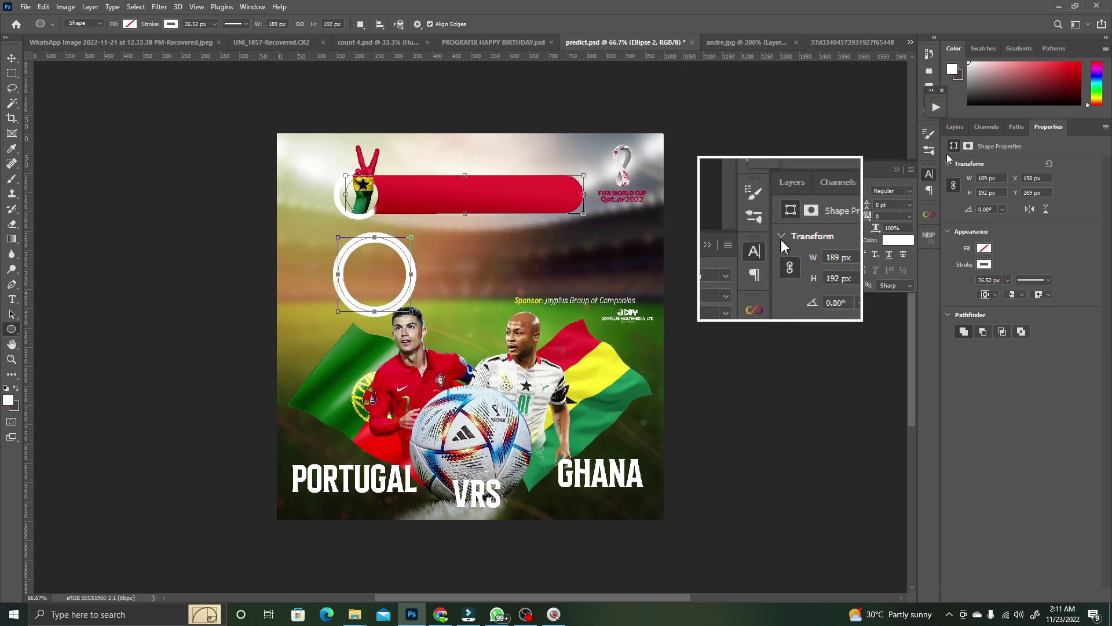
# Delete the demonstration Ellipse 2 layer, switch to the Move tool and deselect all layers
pyautogui.click(955, 127)
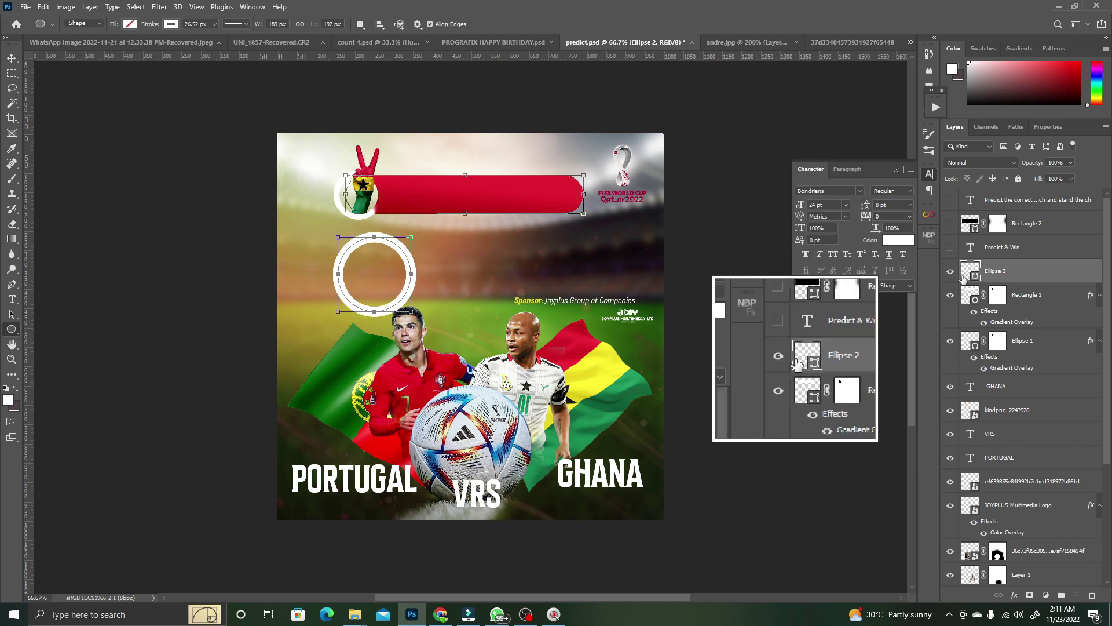
pyautogui.press('Delete')
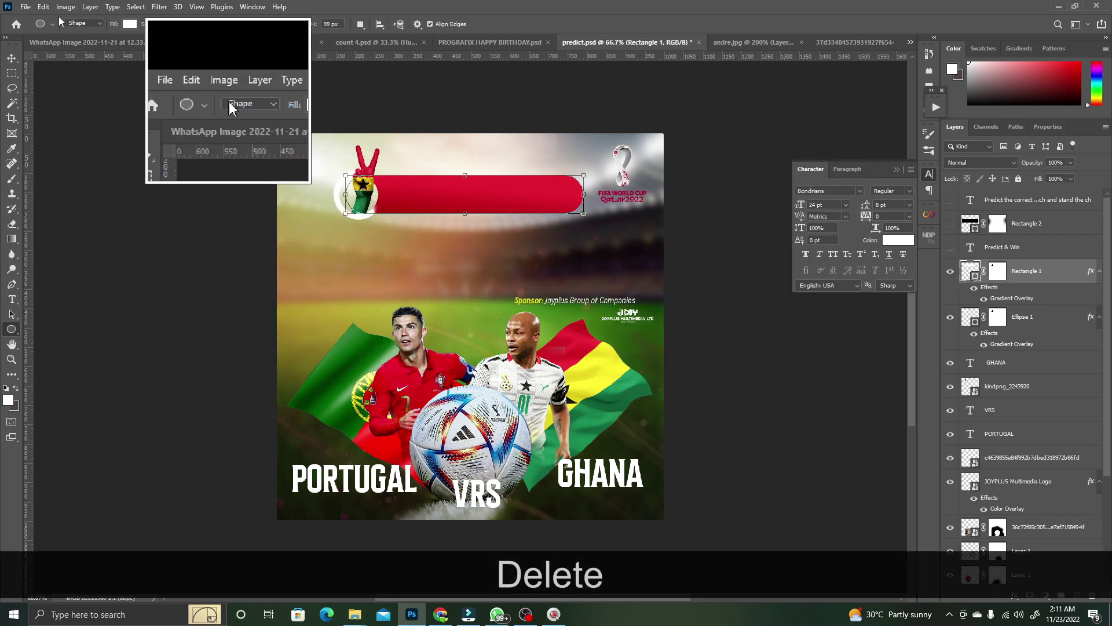
pyautogui.click(11, 58)
pyautogui.click(161, 235)
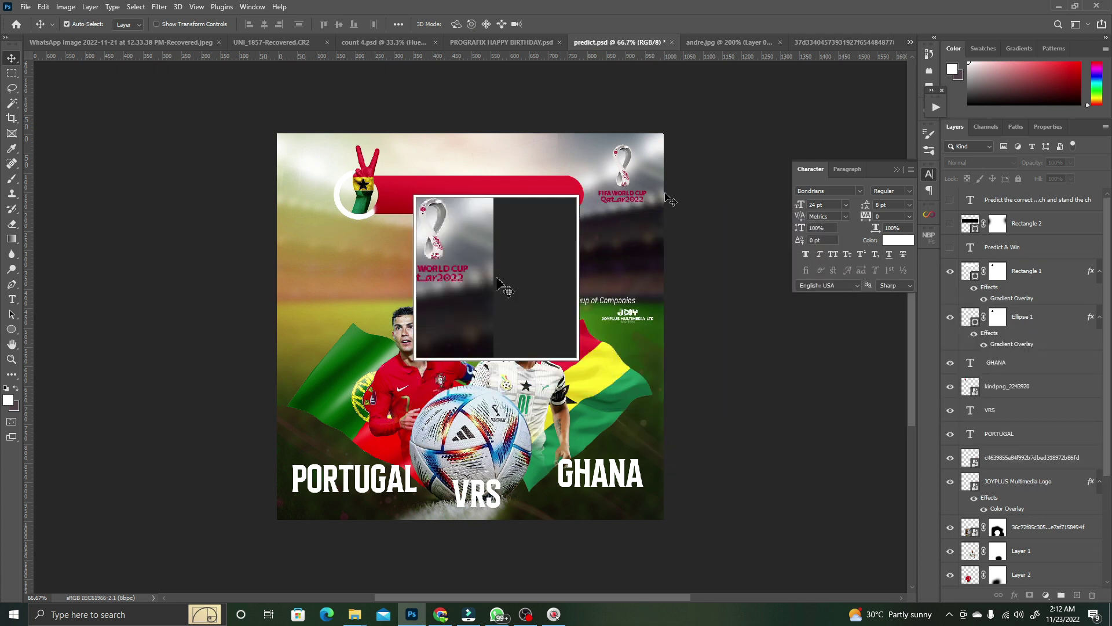
# Select the Rectangle 1 banner and examine its Gradient Overlay settings and gradient colors, accepting them without edits
pyautogui.click(537, 201)
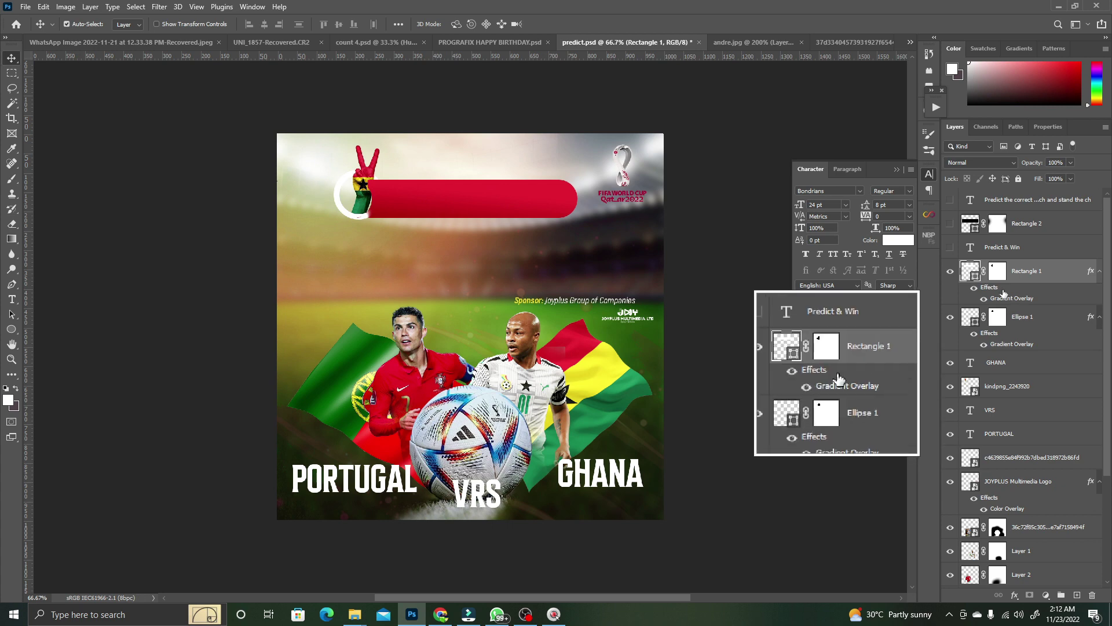
pyautogui.doubleClick(979, 294)
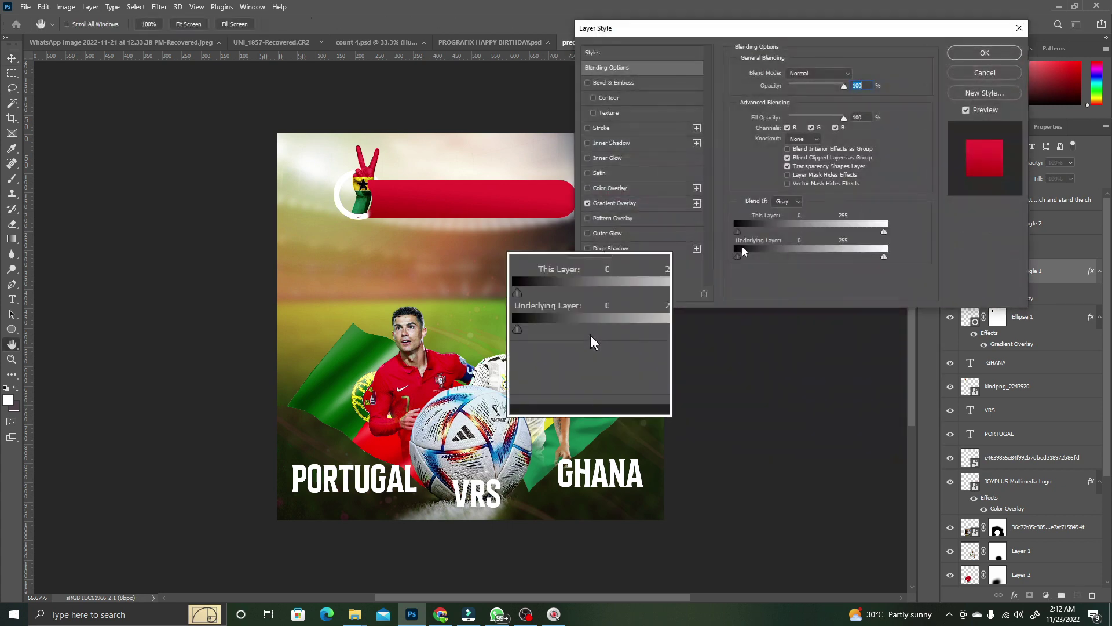
pyautogui.click(635, 206)
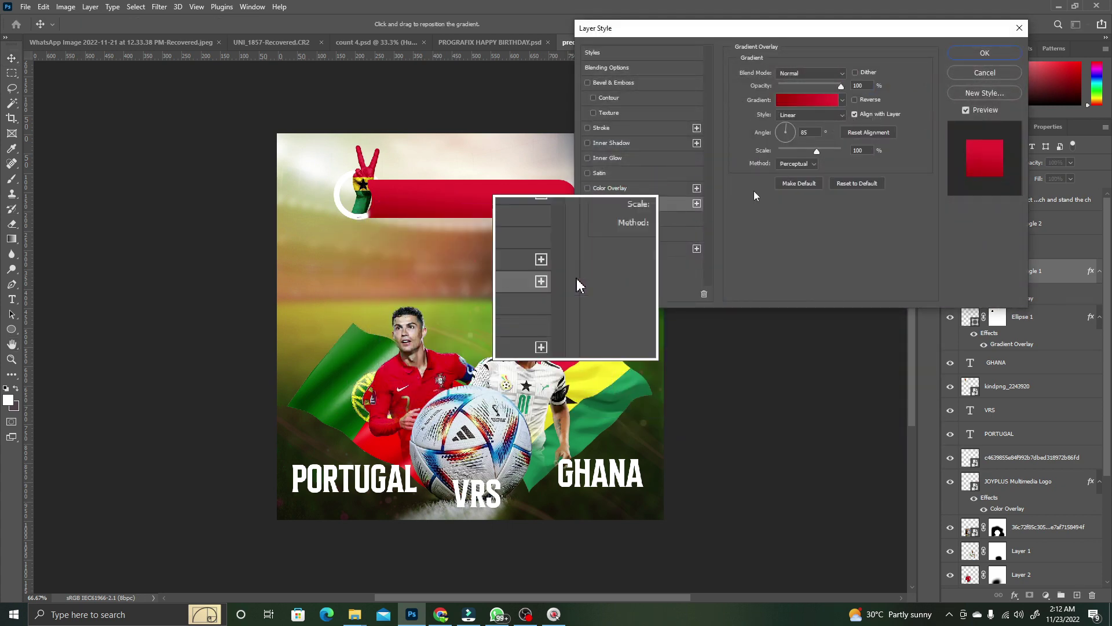
pyautogui.click(808, 99)
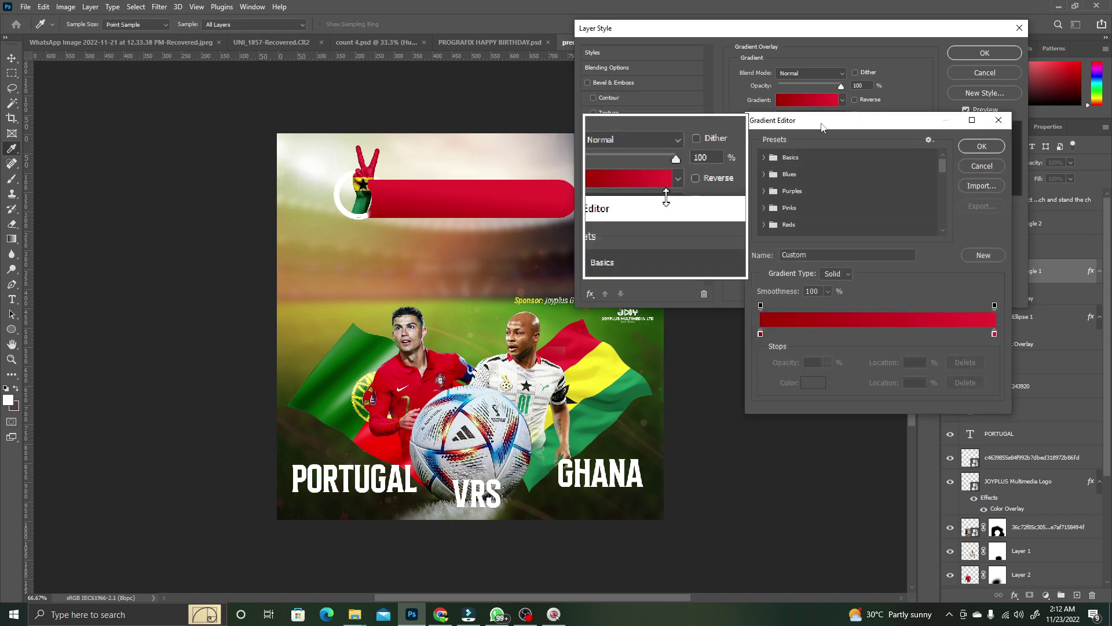
pyautogui.click(985, 147)
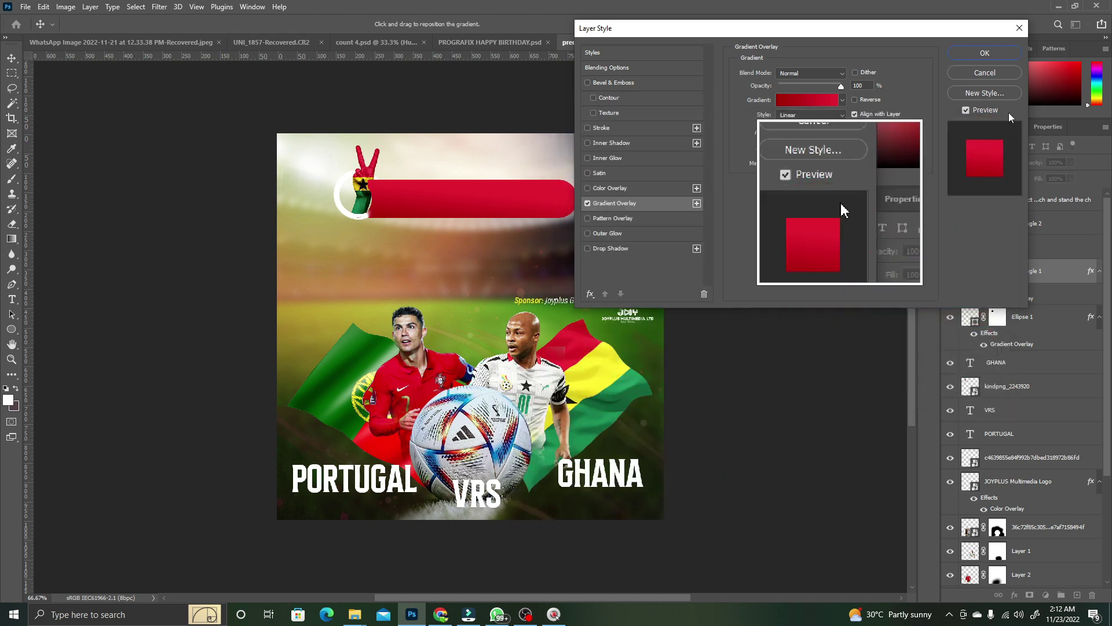
pyautogui.click(985, 53)
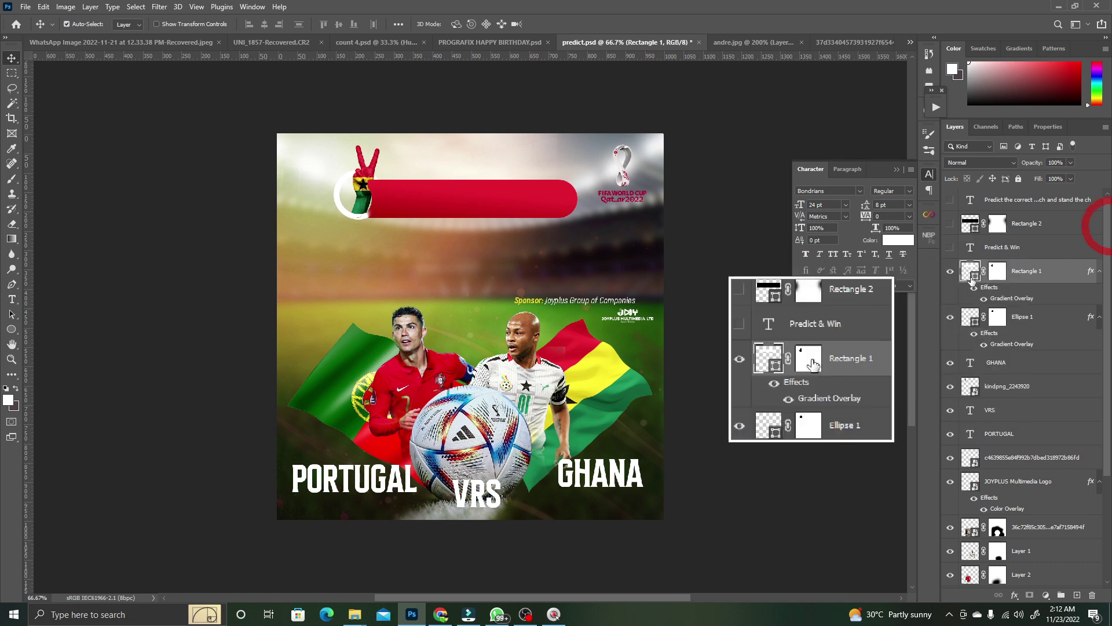
# Show the Predict & Win text layer and the dark Rectangle 2 panel layer
pyautogui.click(950, 248)
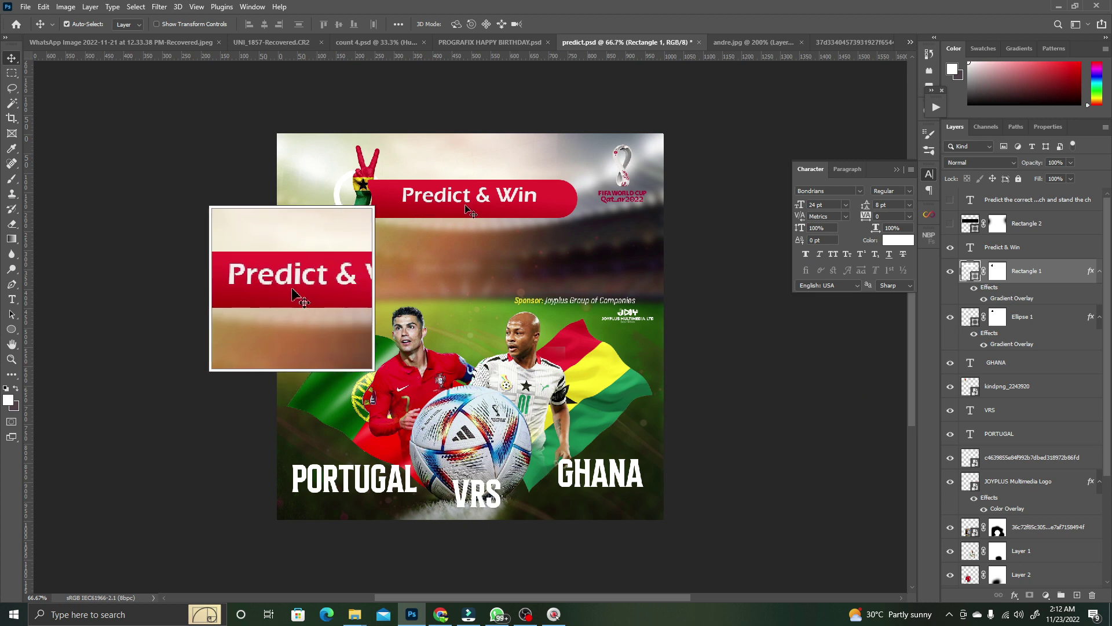
pyautogui.click(950, 224)
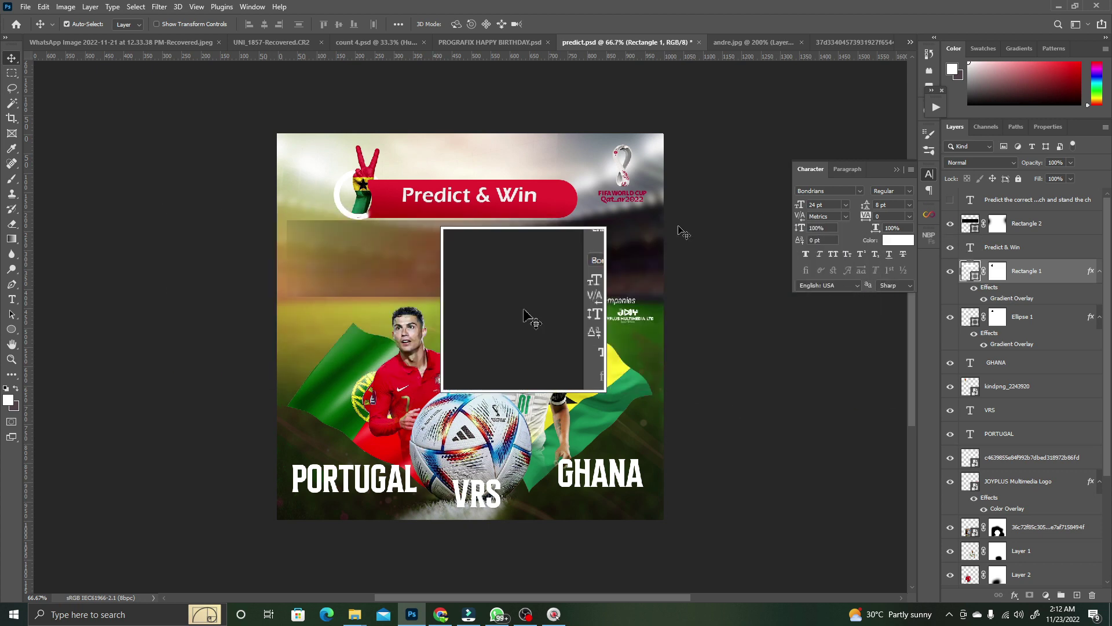
# Select Rectangle 2, raise its opacity to 100% to demonstrate the black panel, and set it back to 31%
pyautogui.click(1054, 232)
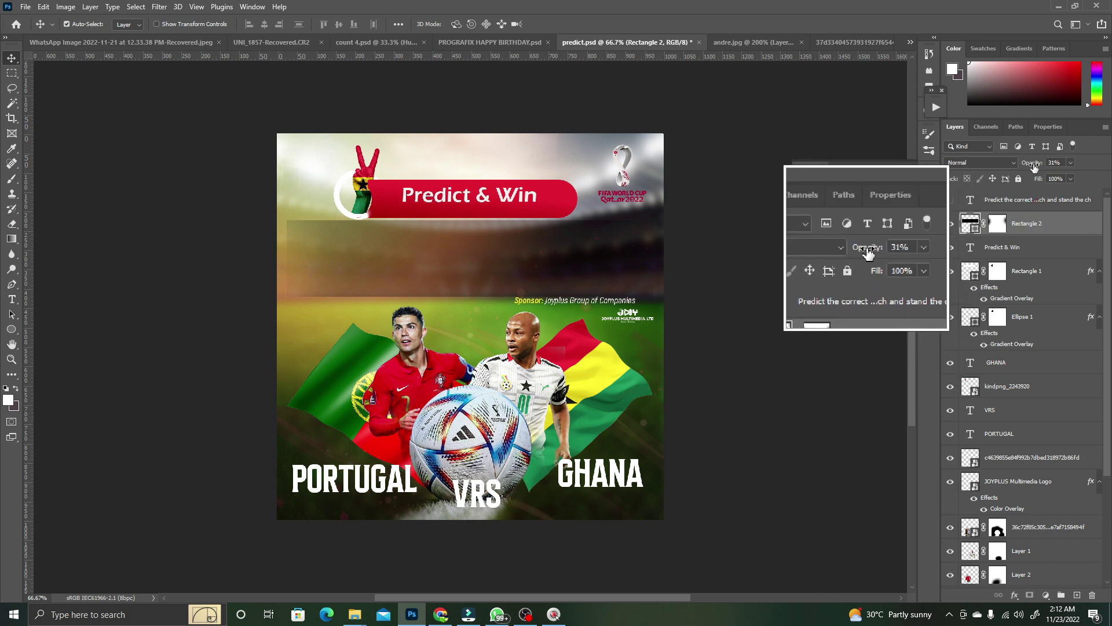
pyautogui.moveTo(1032, 168); pyautogui.dragTo(1072, 168)
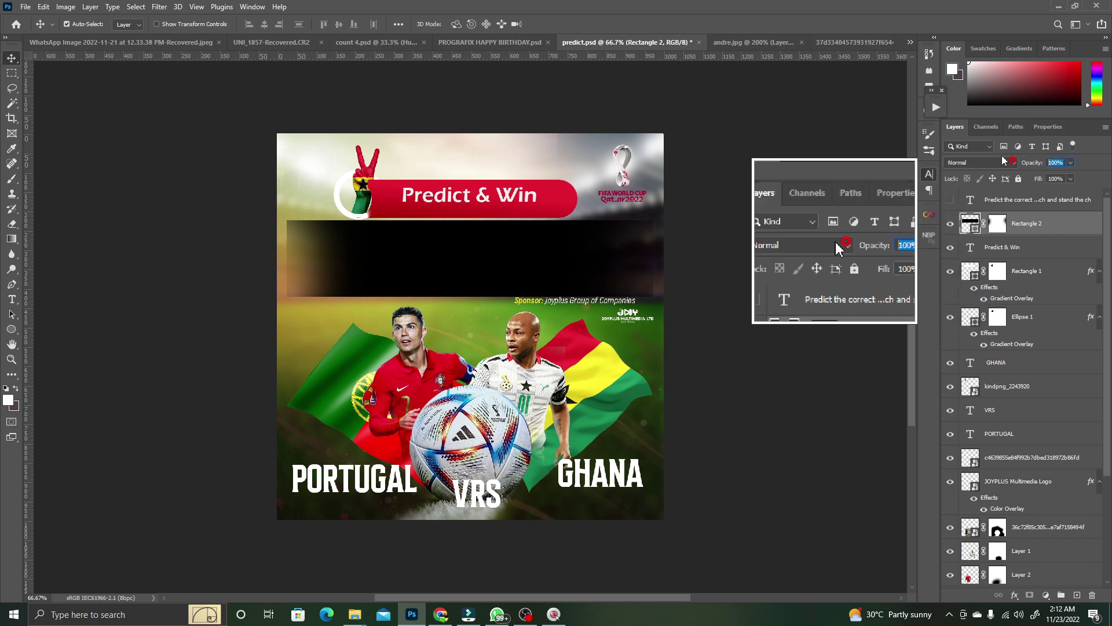
pyautogui.press('KP_3')
pyautogui.press('KP_1')
pyautogui.press('KP_Enter')
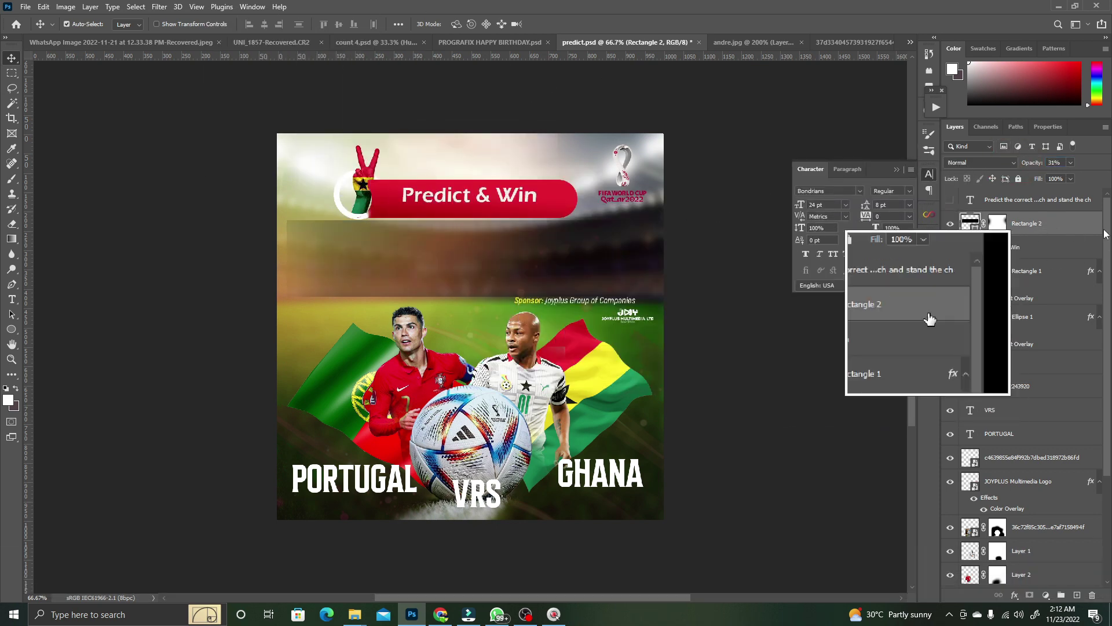
# Show the prediction instructions text layer over the dark panel, and undo the stray canvas drag
pyautogui.click(951, 201)
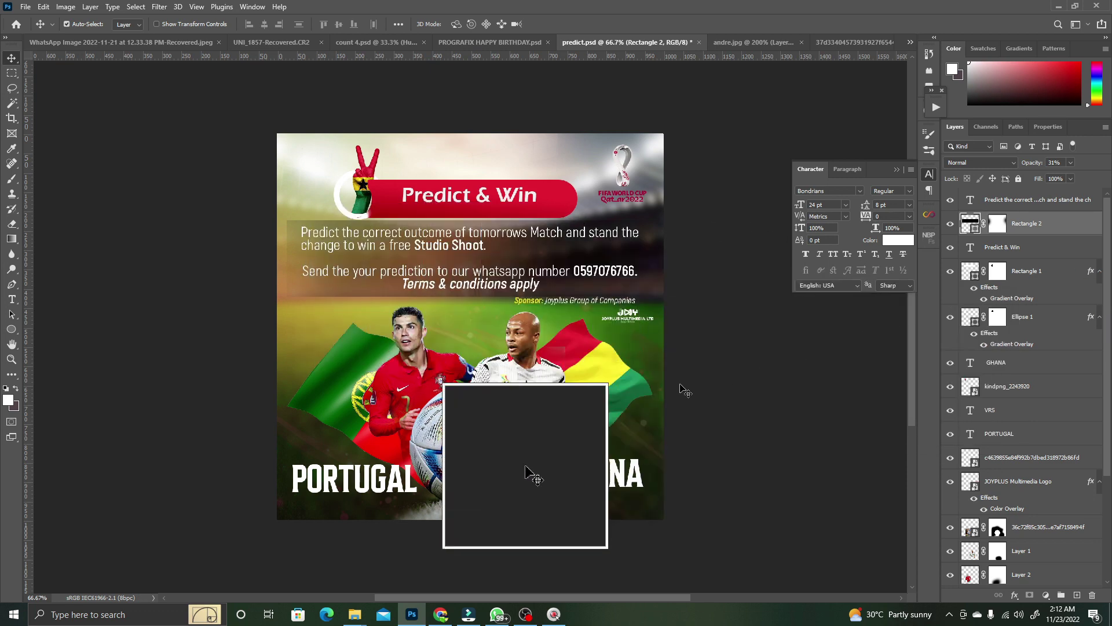
pyautogui.moveTo(729, 414); pyautogui.dragTo(508, 342)
pyautogui.hotkey('ctrl', 'z')
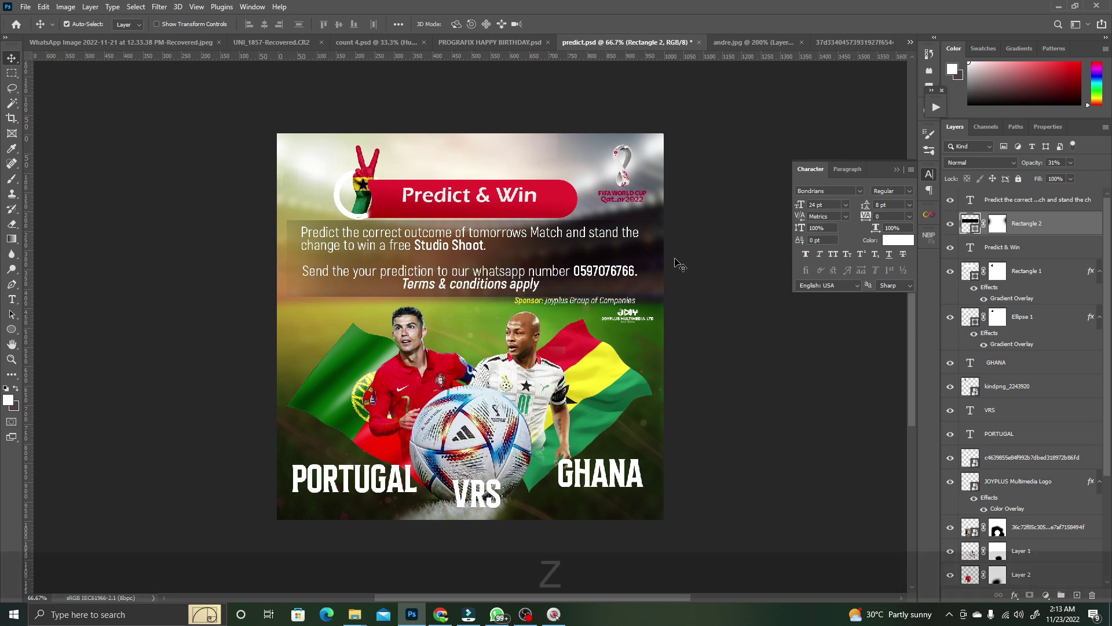